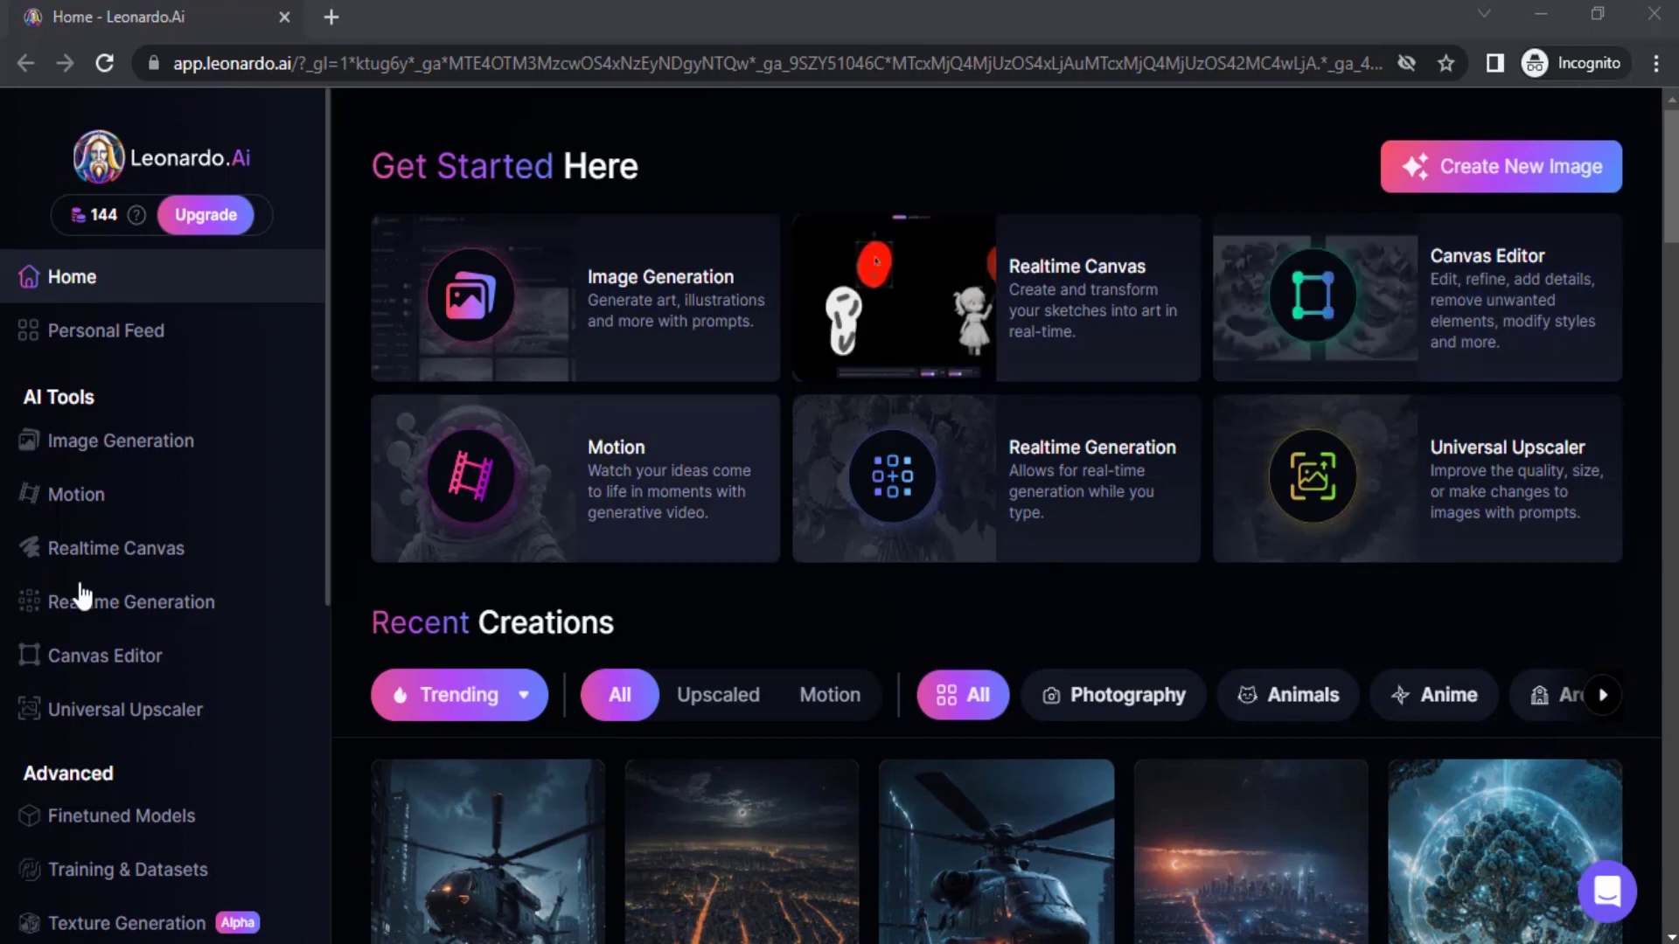
Open the Canvas Editor from the AI Tools section of the left sidebar
click(138, 668)
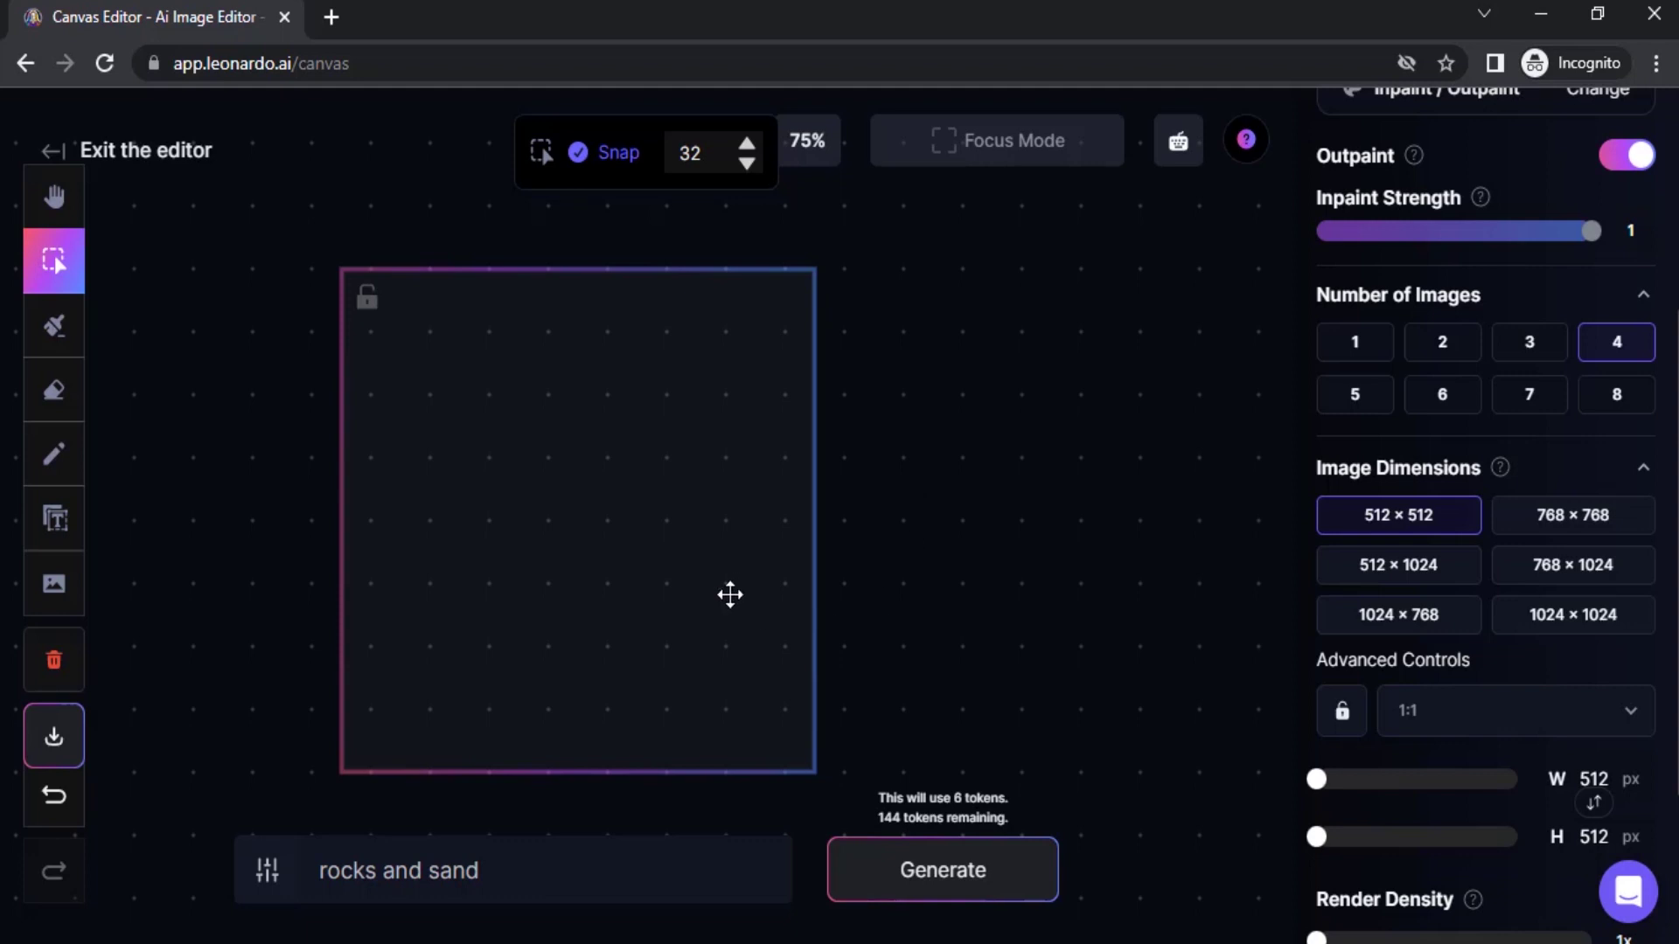
Upload the helmeted cave-miner photo from the computer onto the canvas
click(66, 588)
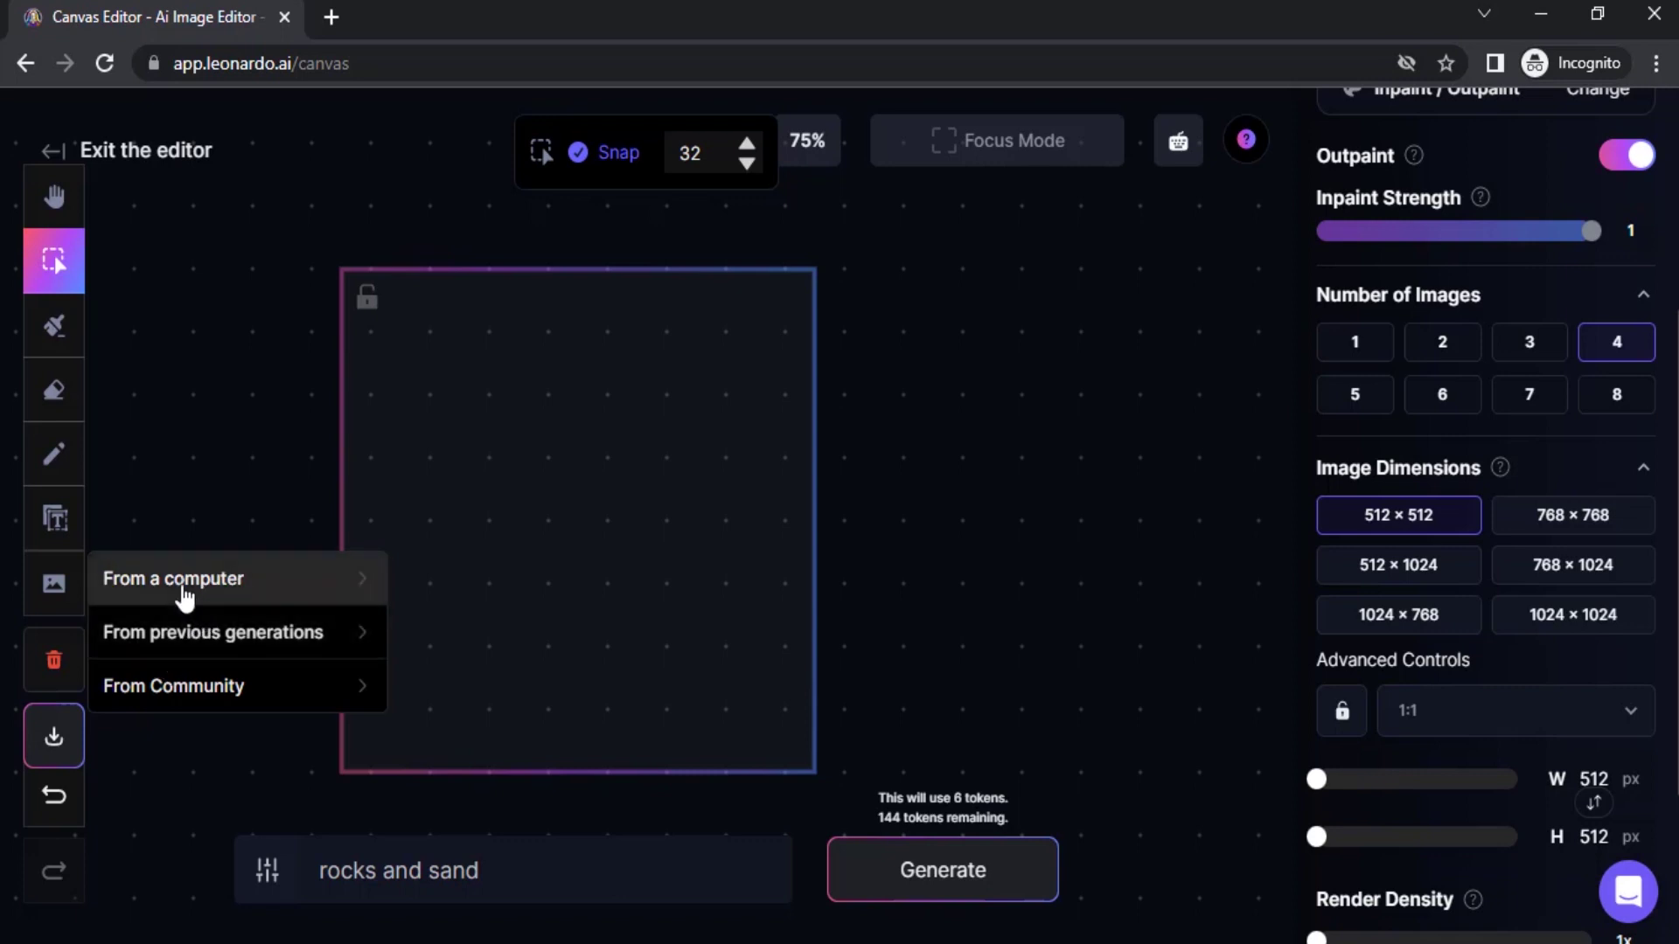
click(266, 596)
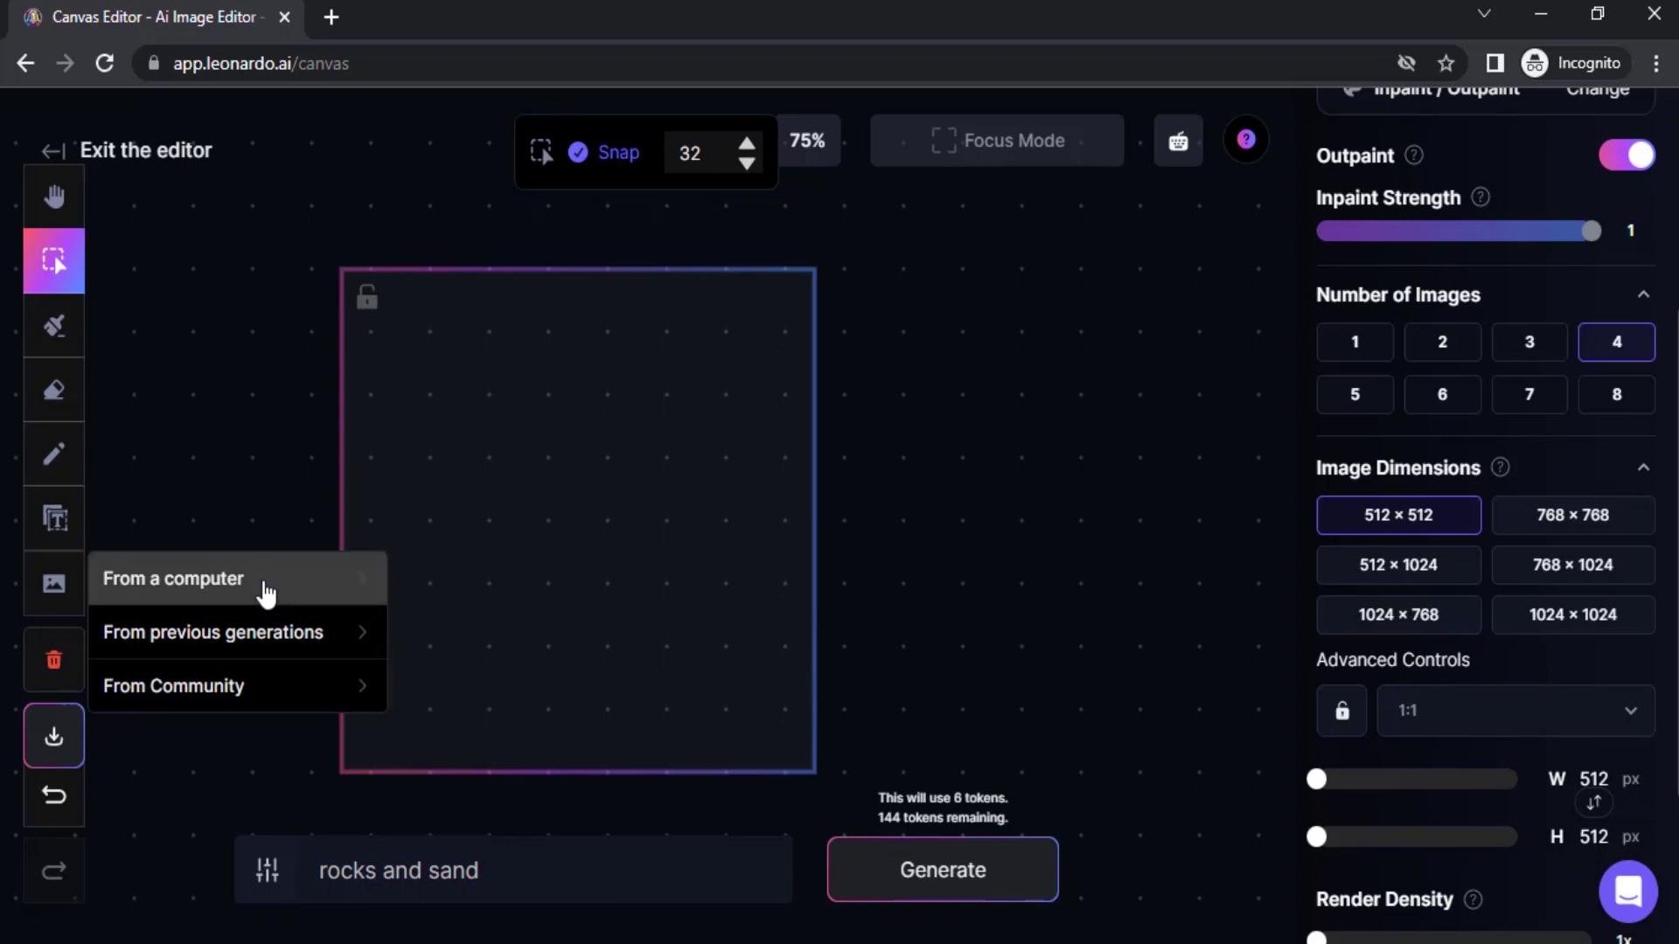
double_click(344, 350)
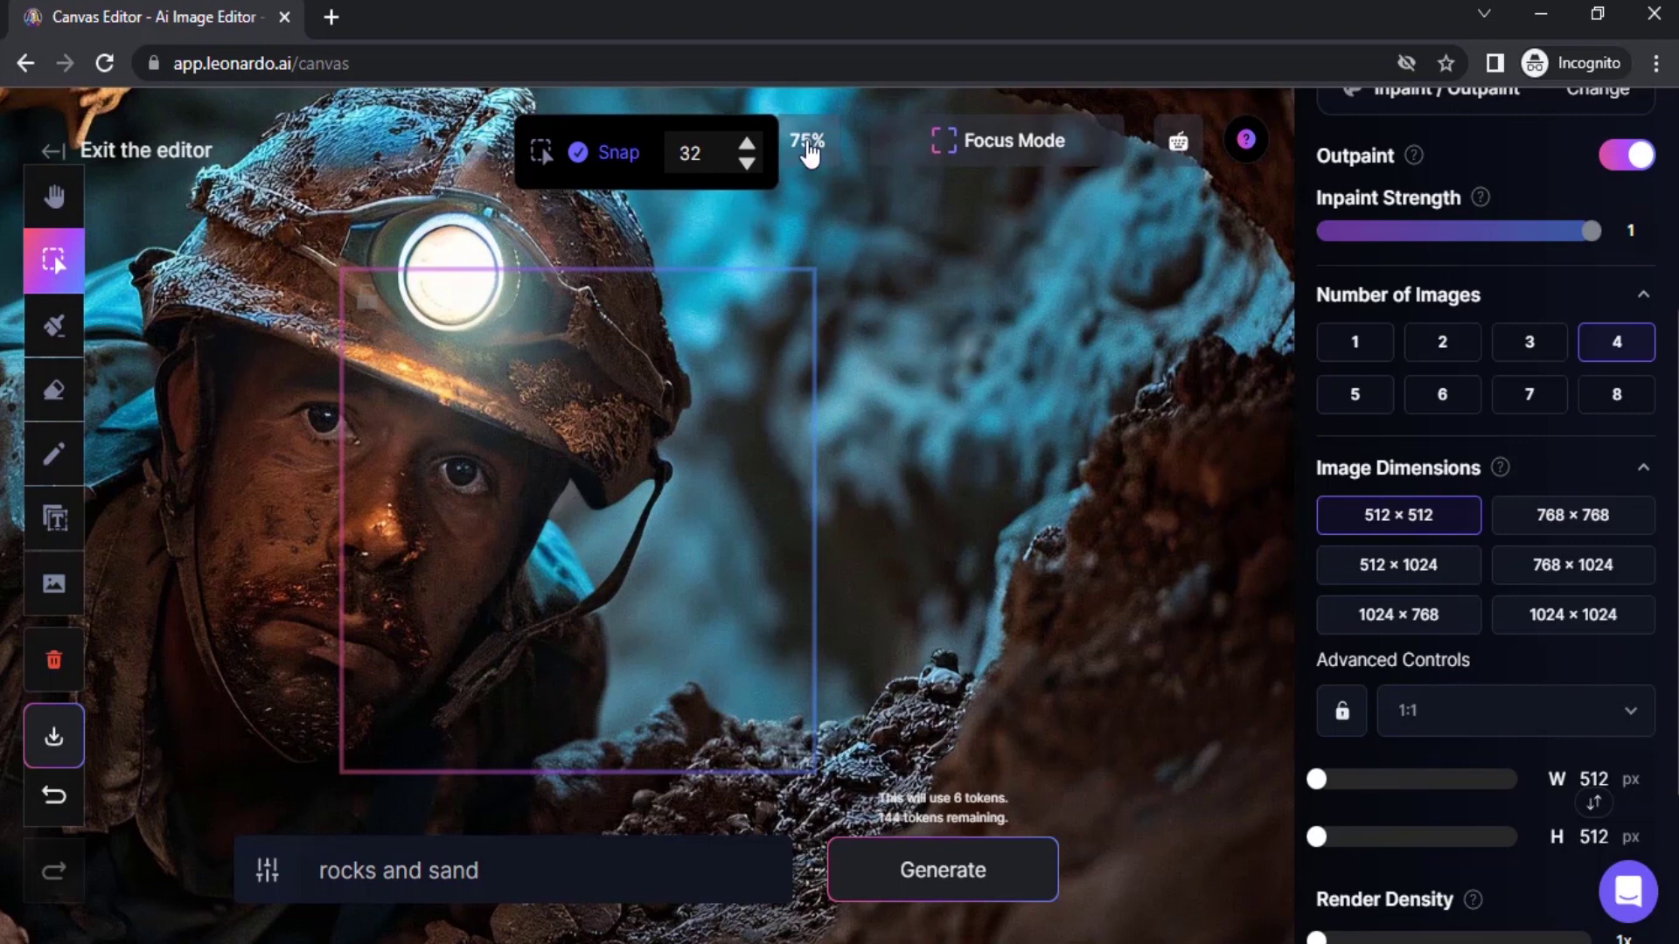
Zoom the canvas out to 25% and shrink the miner photo by its corner handles
click(806, 145)
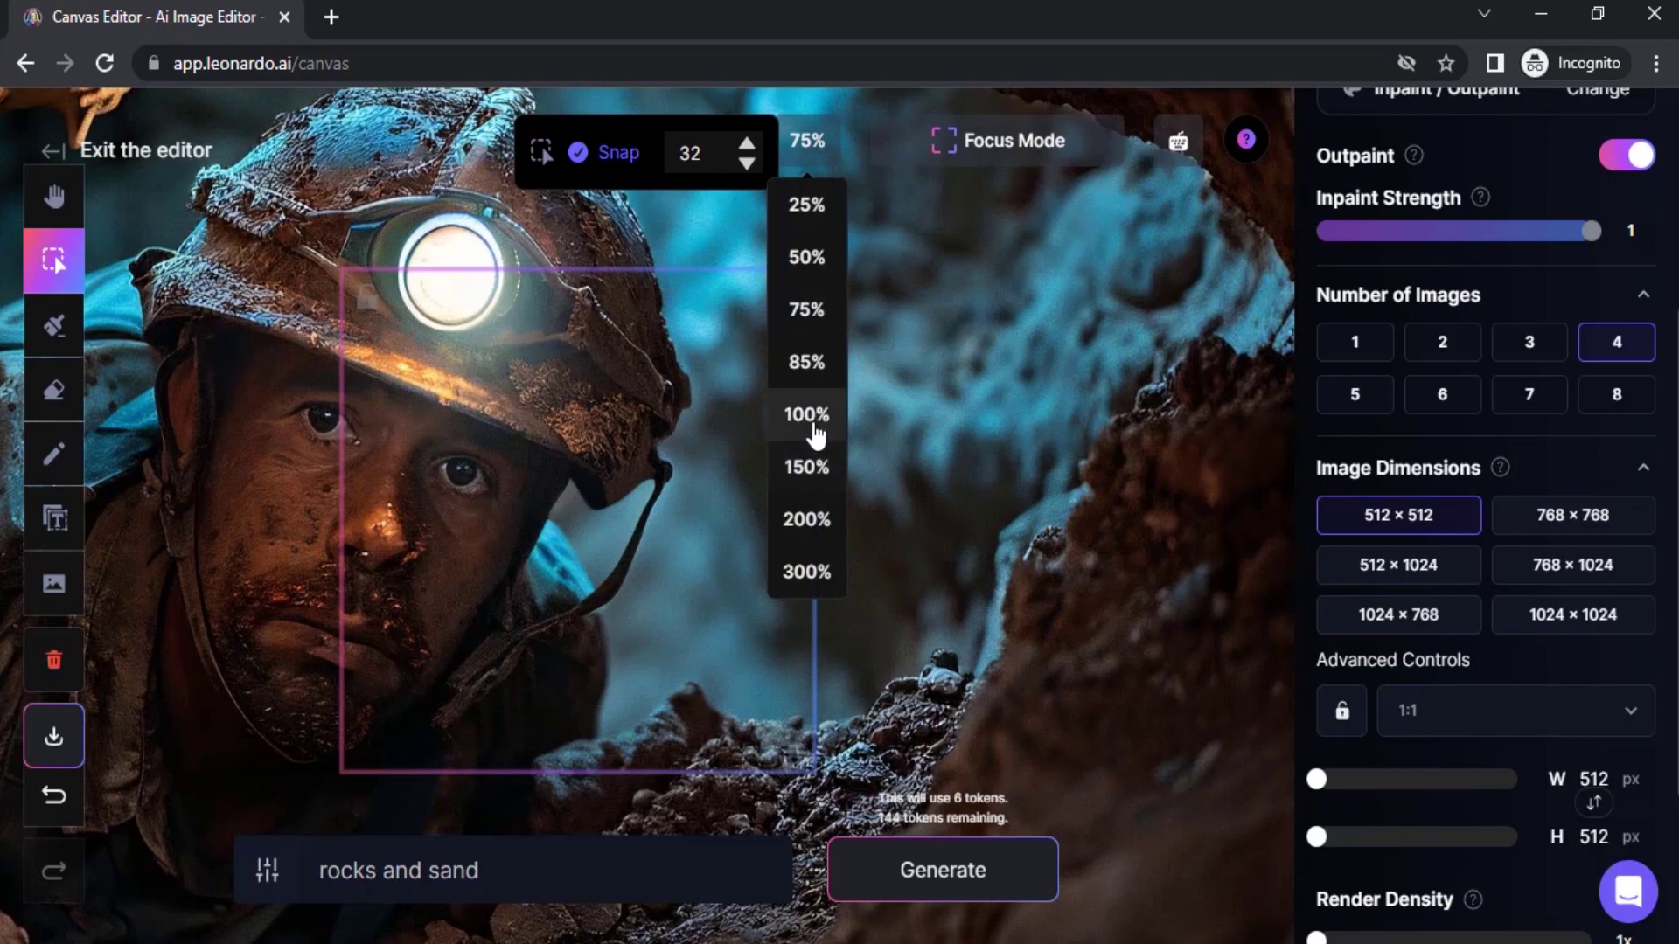
click(806, 210)
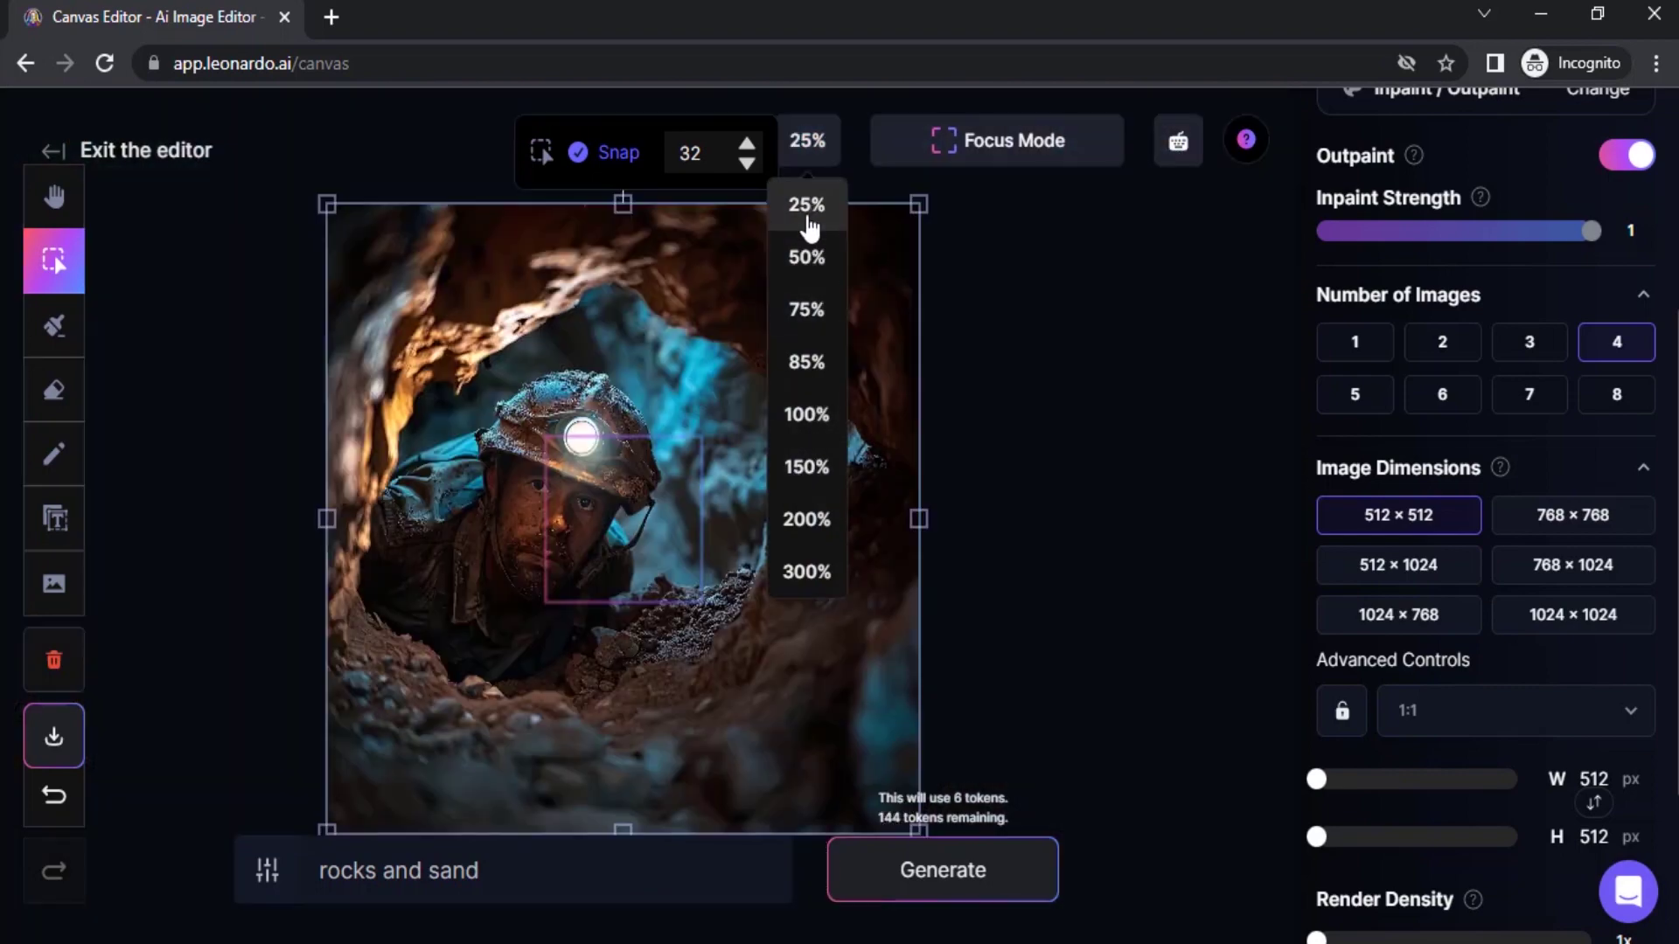
click(988, 301)
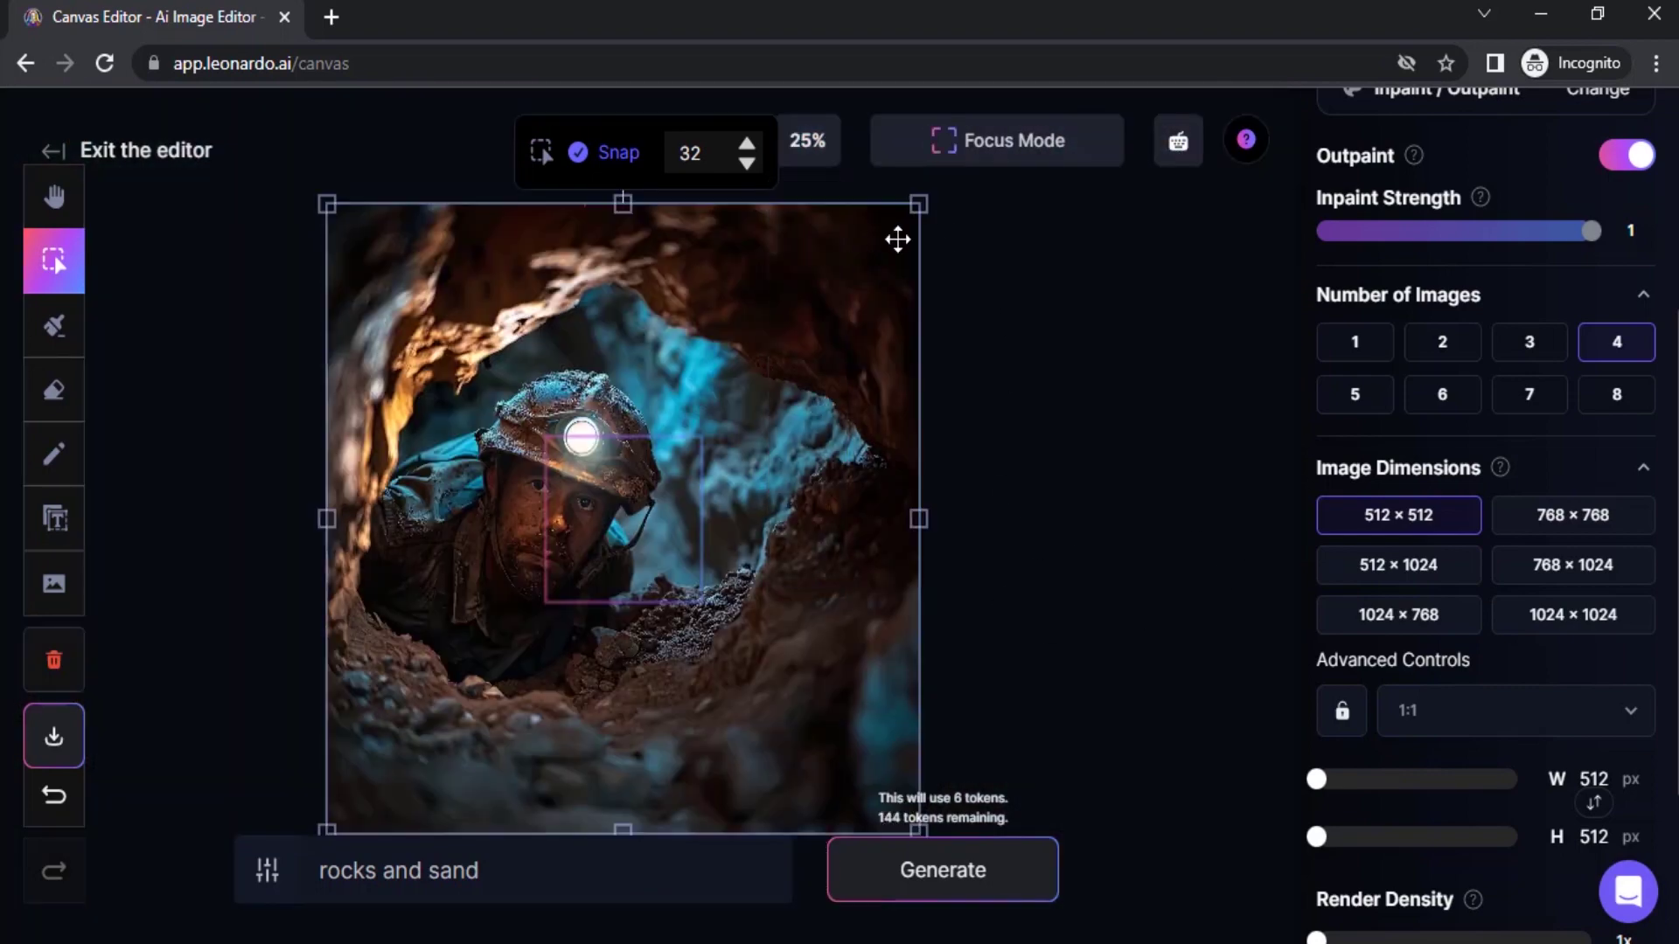
drag(918, 203, 742, 475)
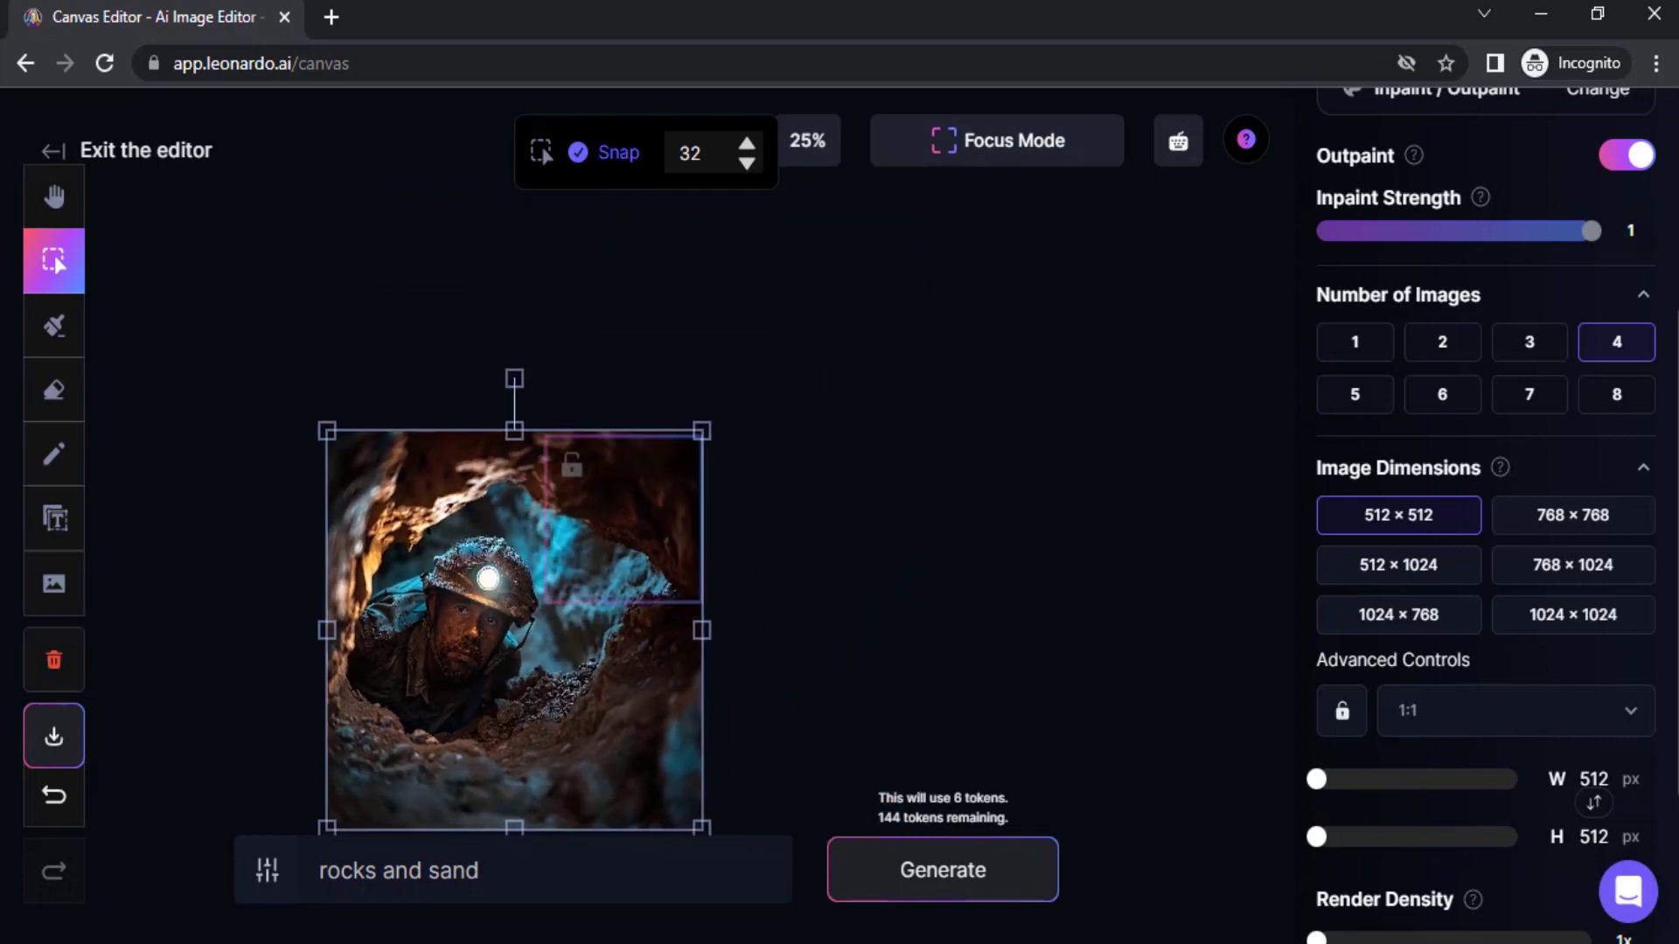
drag(390, 748, 543, 585)
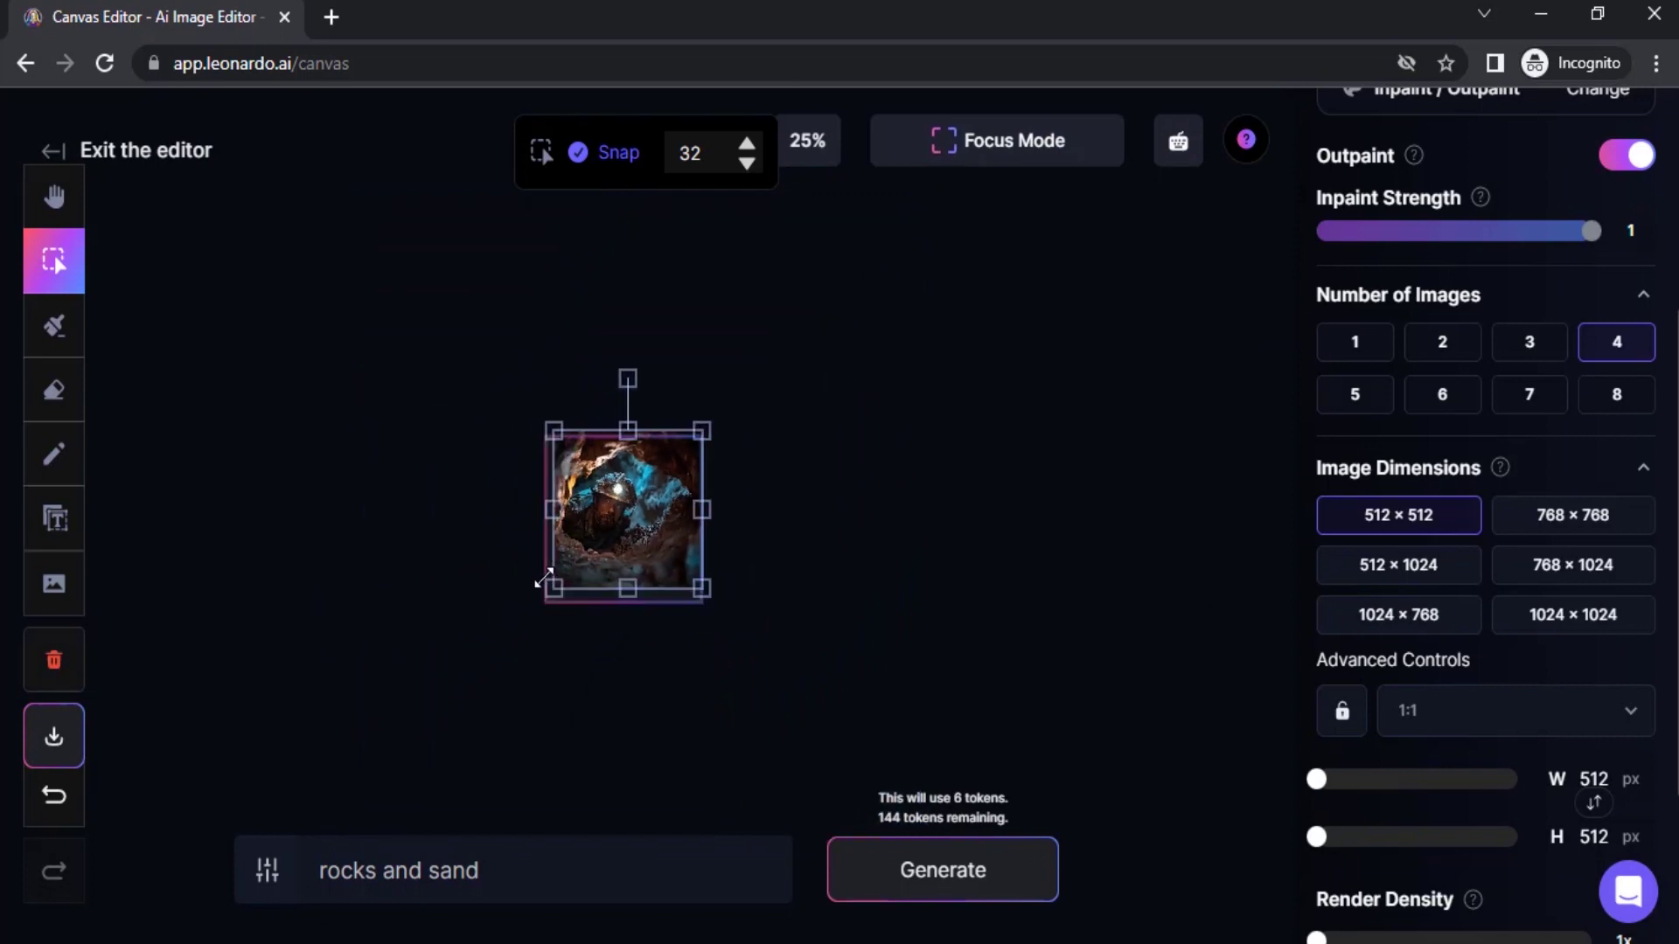
Zoom back to 75% and nudge the photo down into the 512 × 512 frame
click(804, 157)
click(807, 309)
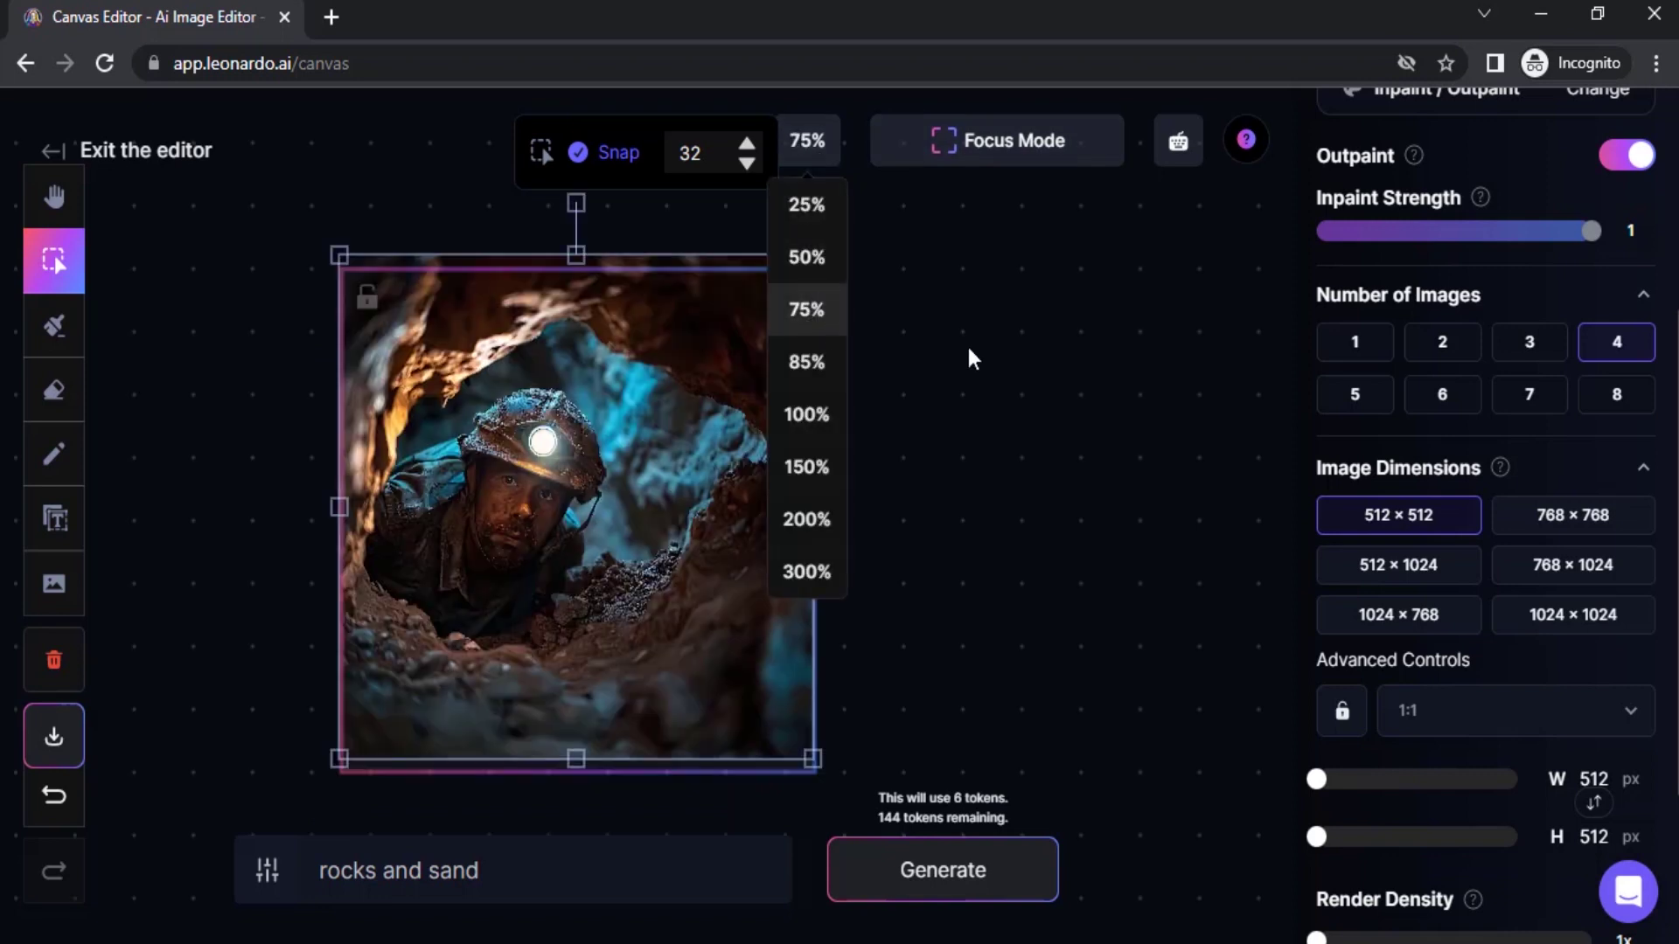
click(710, 454)
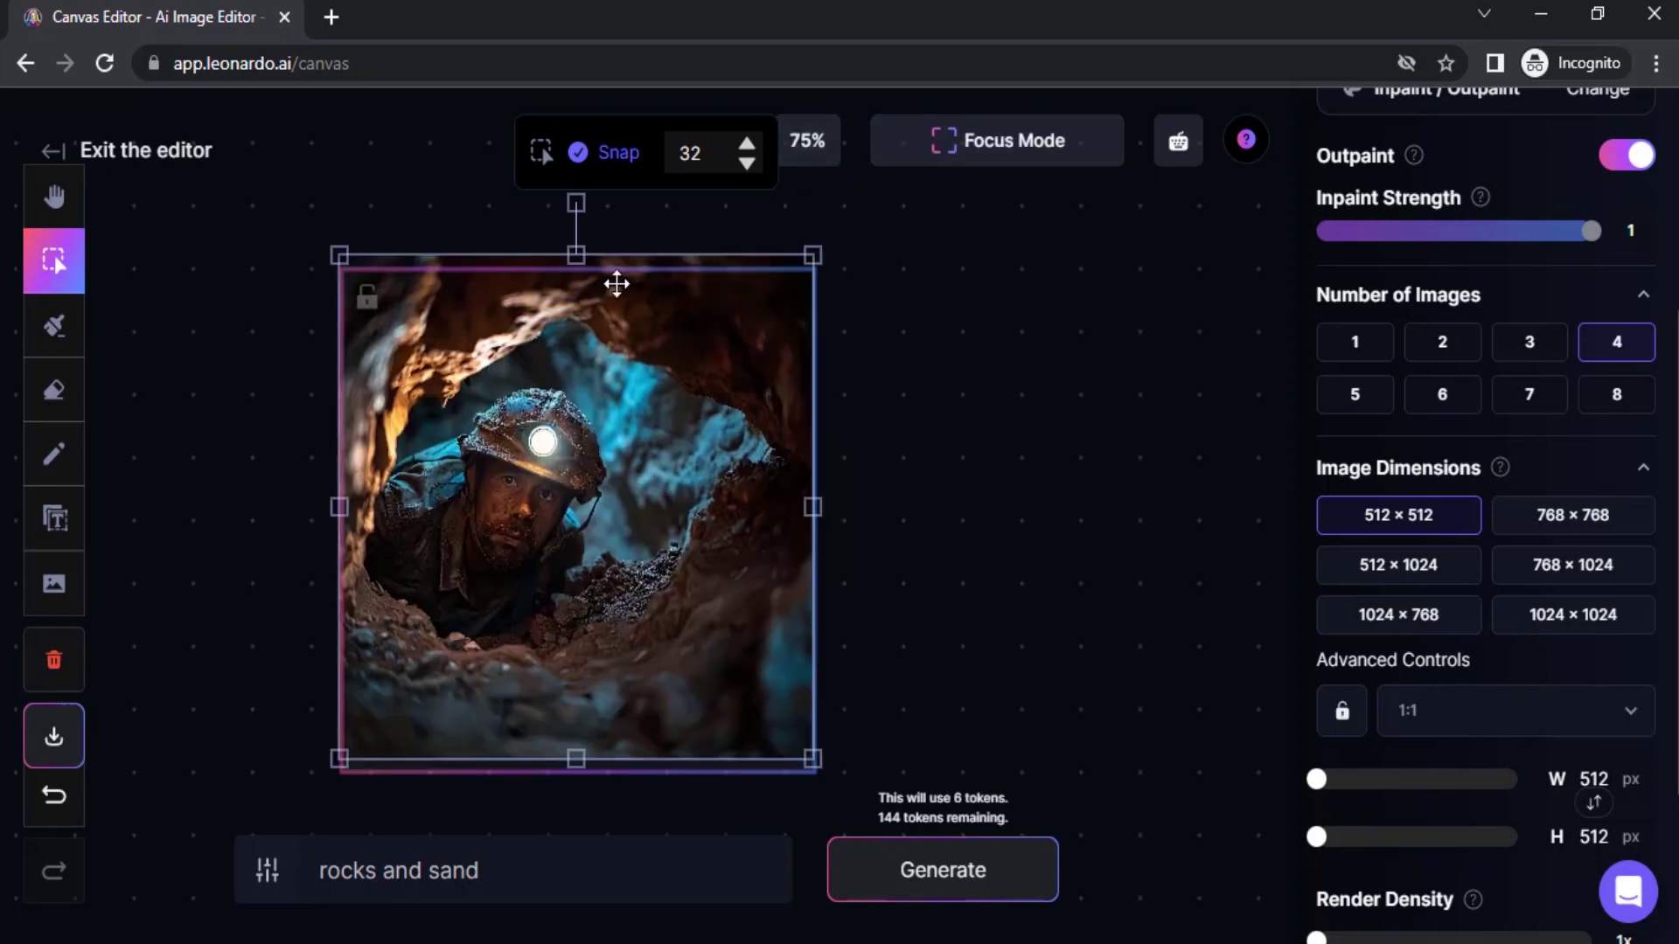
drag(618, 374, 622, 401)
click(1192, 413)
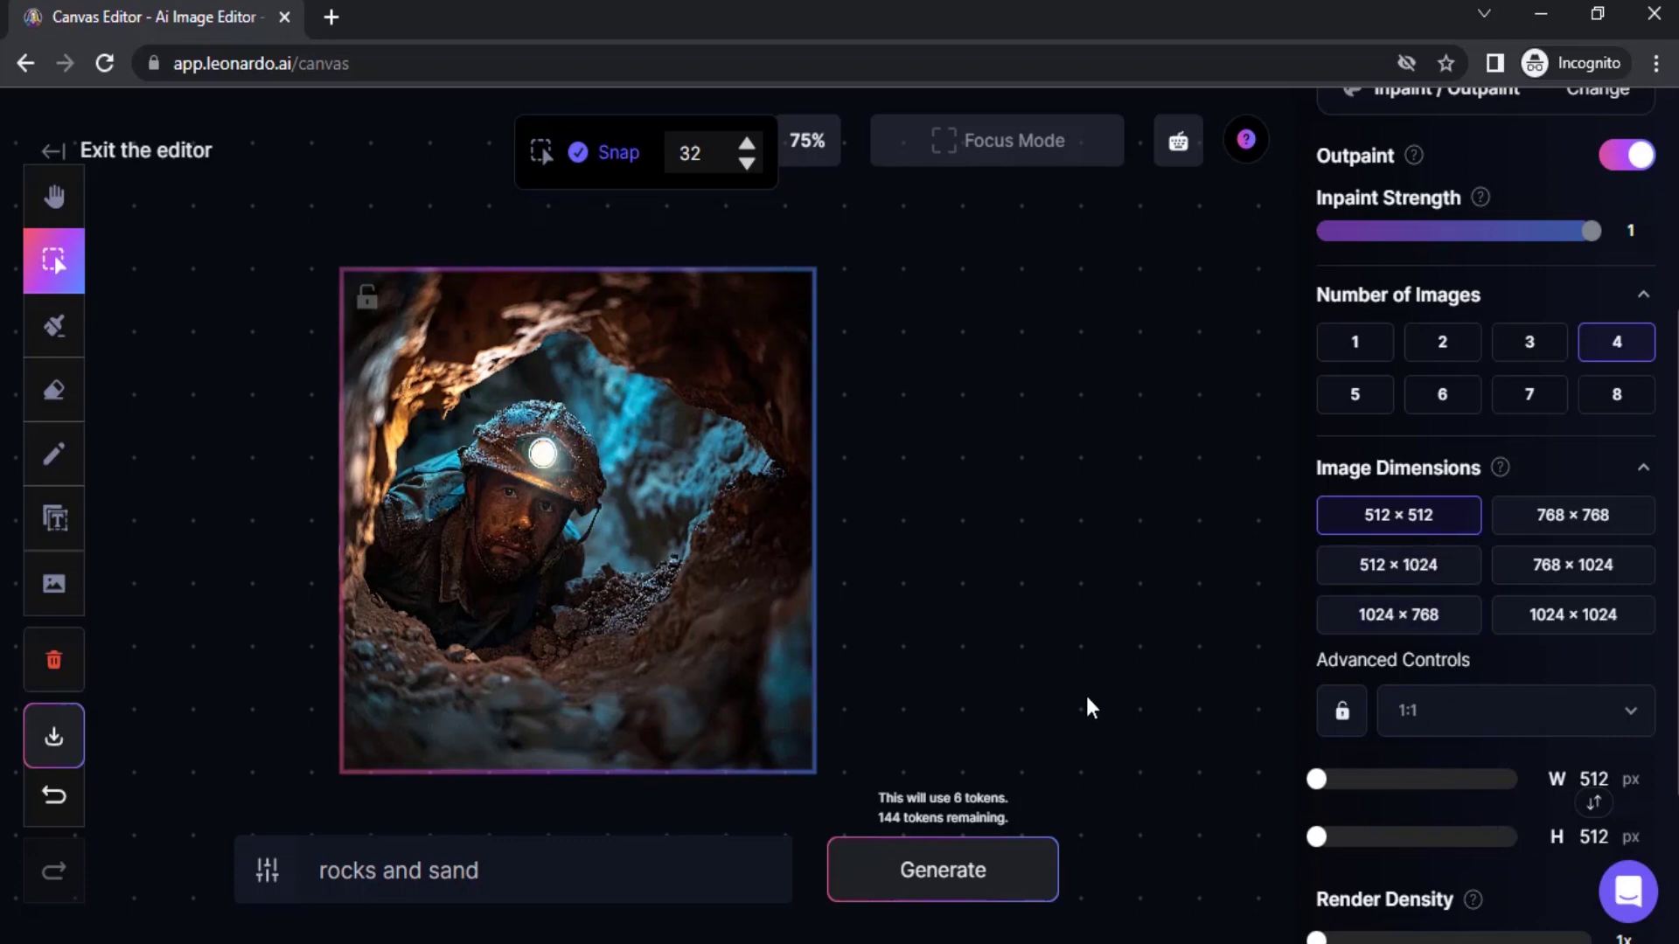
Widen the generation frame to 904 × 512 (16:9) and centre it over the photo
scroll(1462, 791, down, 3)
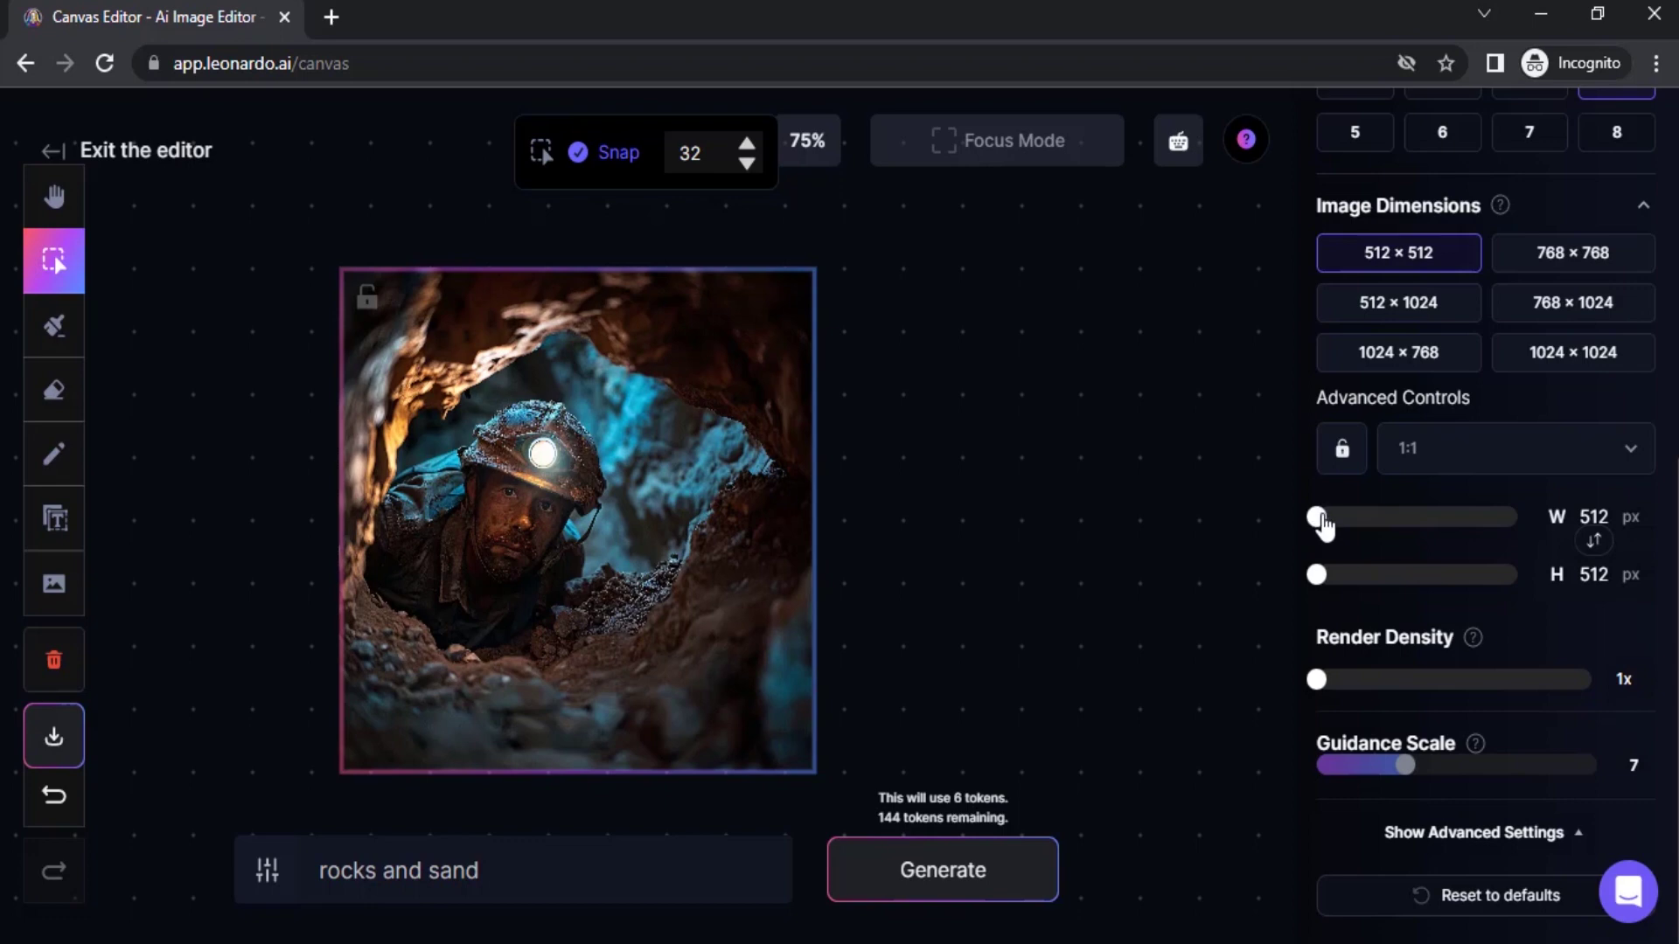
drag(1325, 529, 1394, 529)
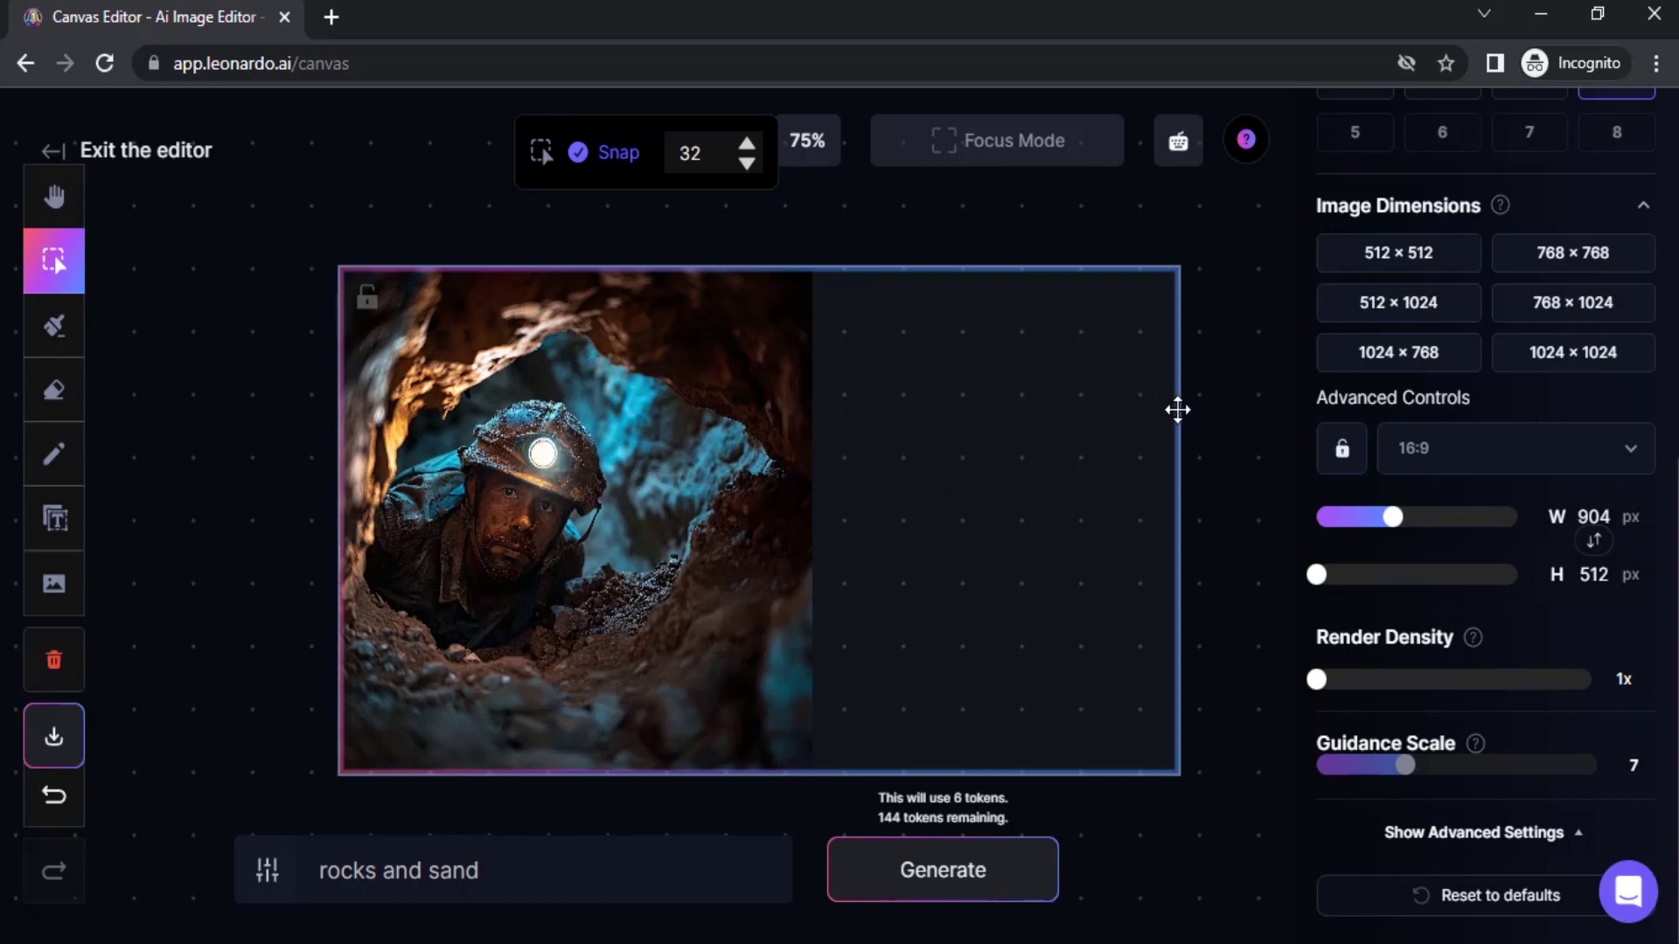
drag(1177, 409, 994, 422)
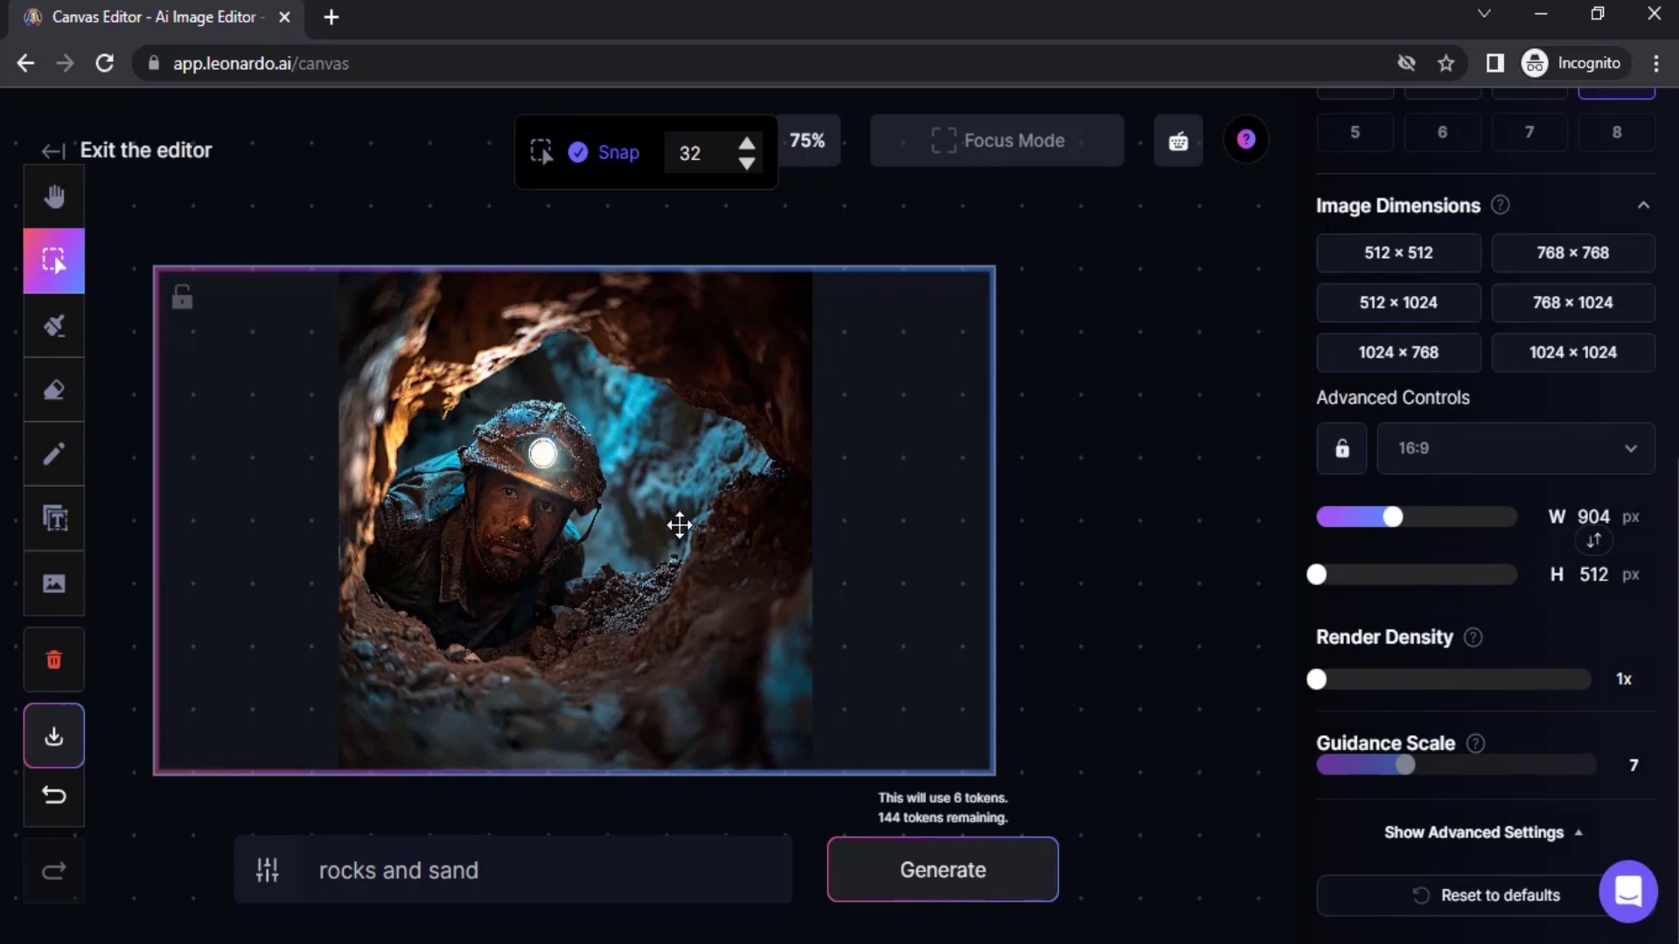
Delete the old 'rocks and sand' prompt text
click(557, 866)
key(ctrl+a)
key(BackSpace)
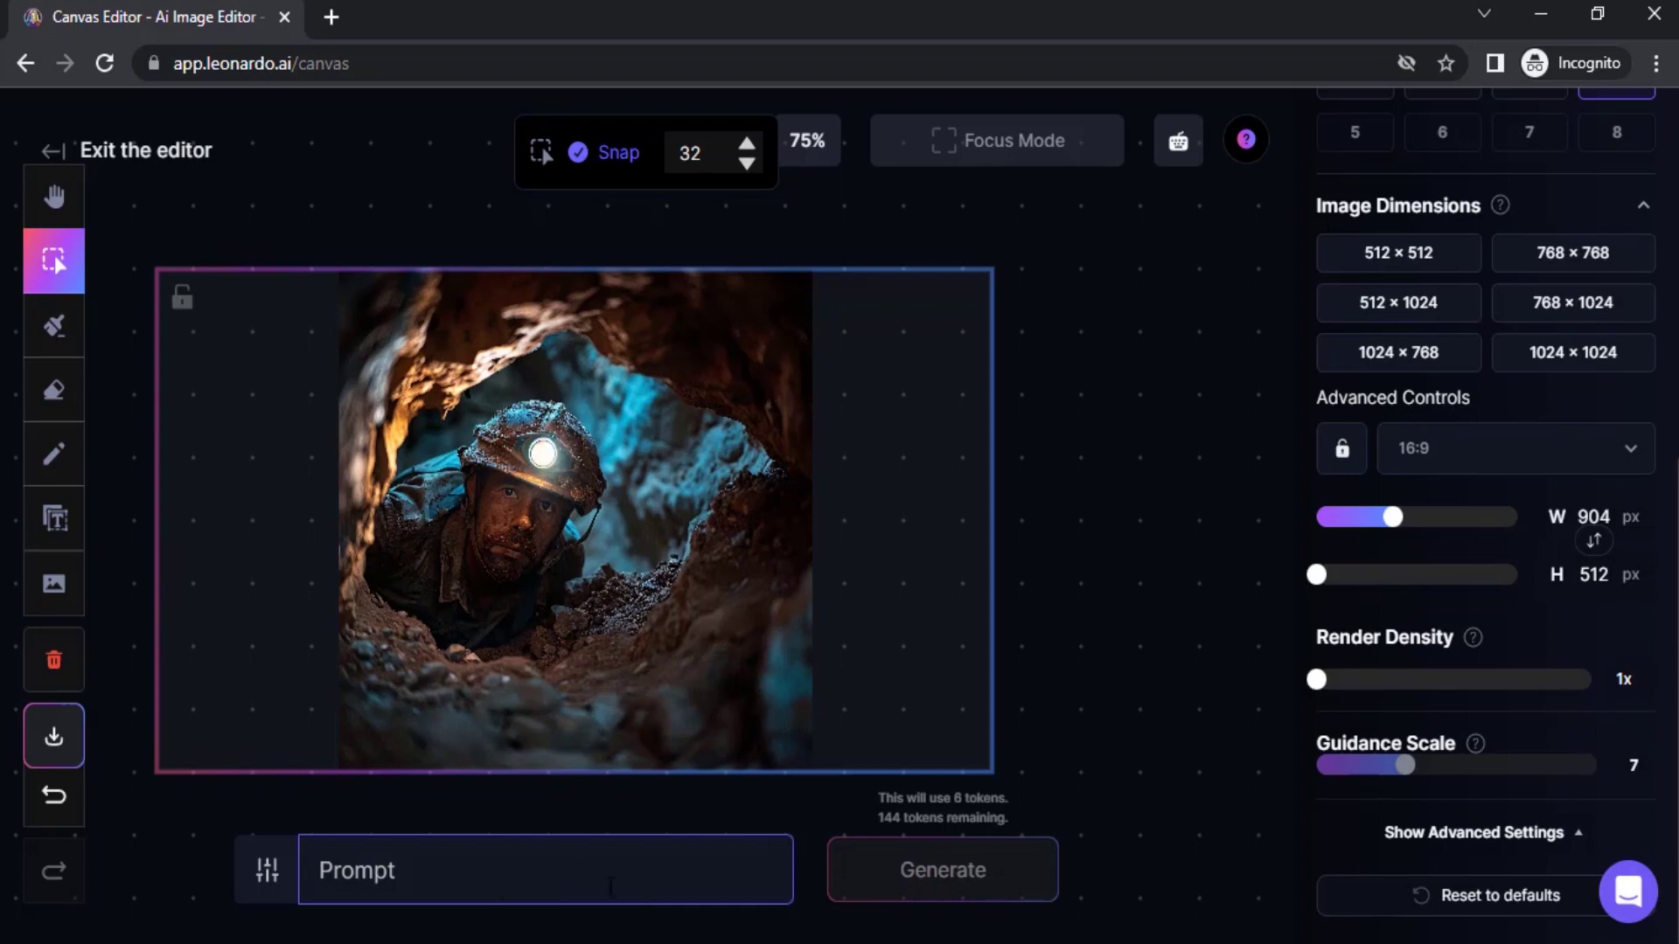
Generate outpainted variants with the prompt 'rocks, dust and sand'
text(rocks, dust and sand)
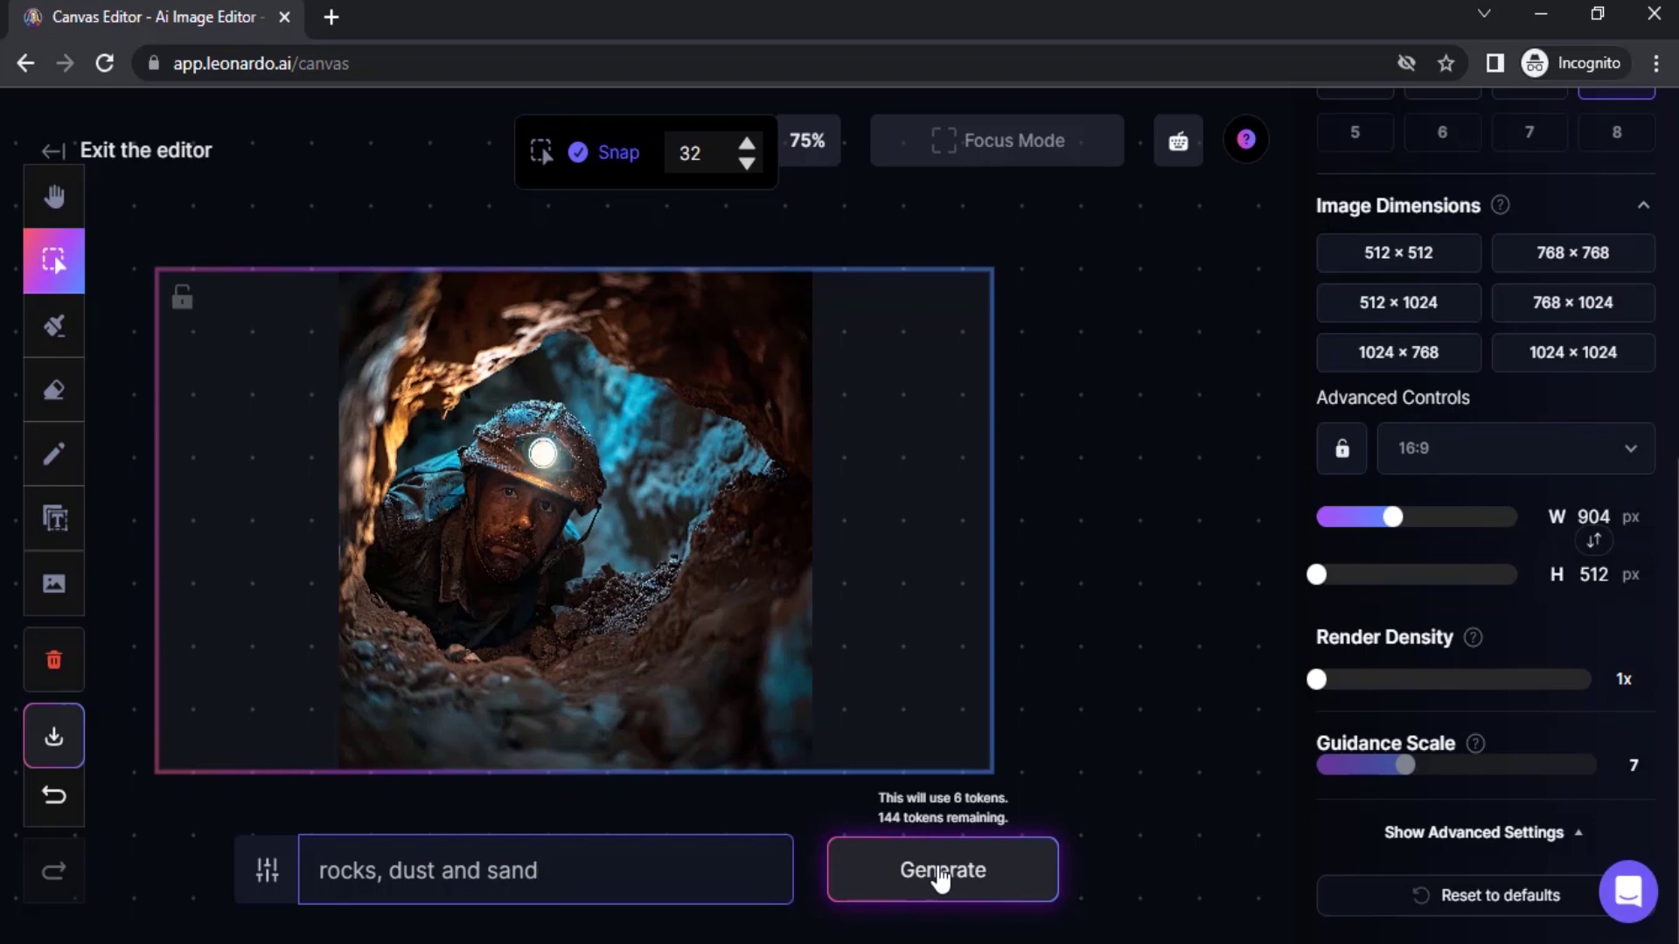
click(941, 875)
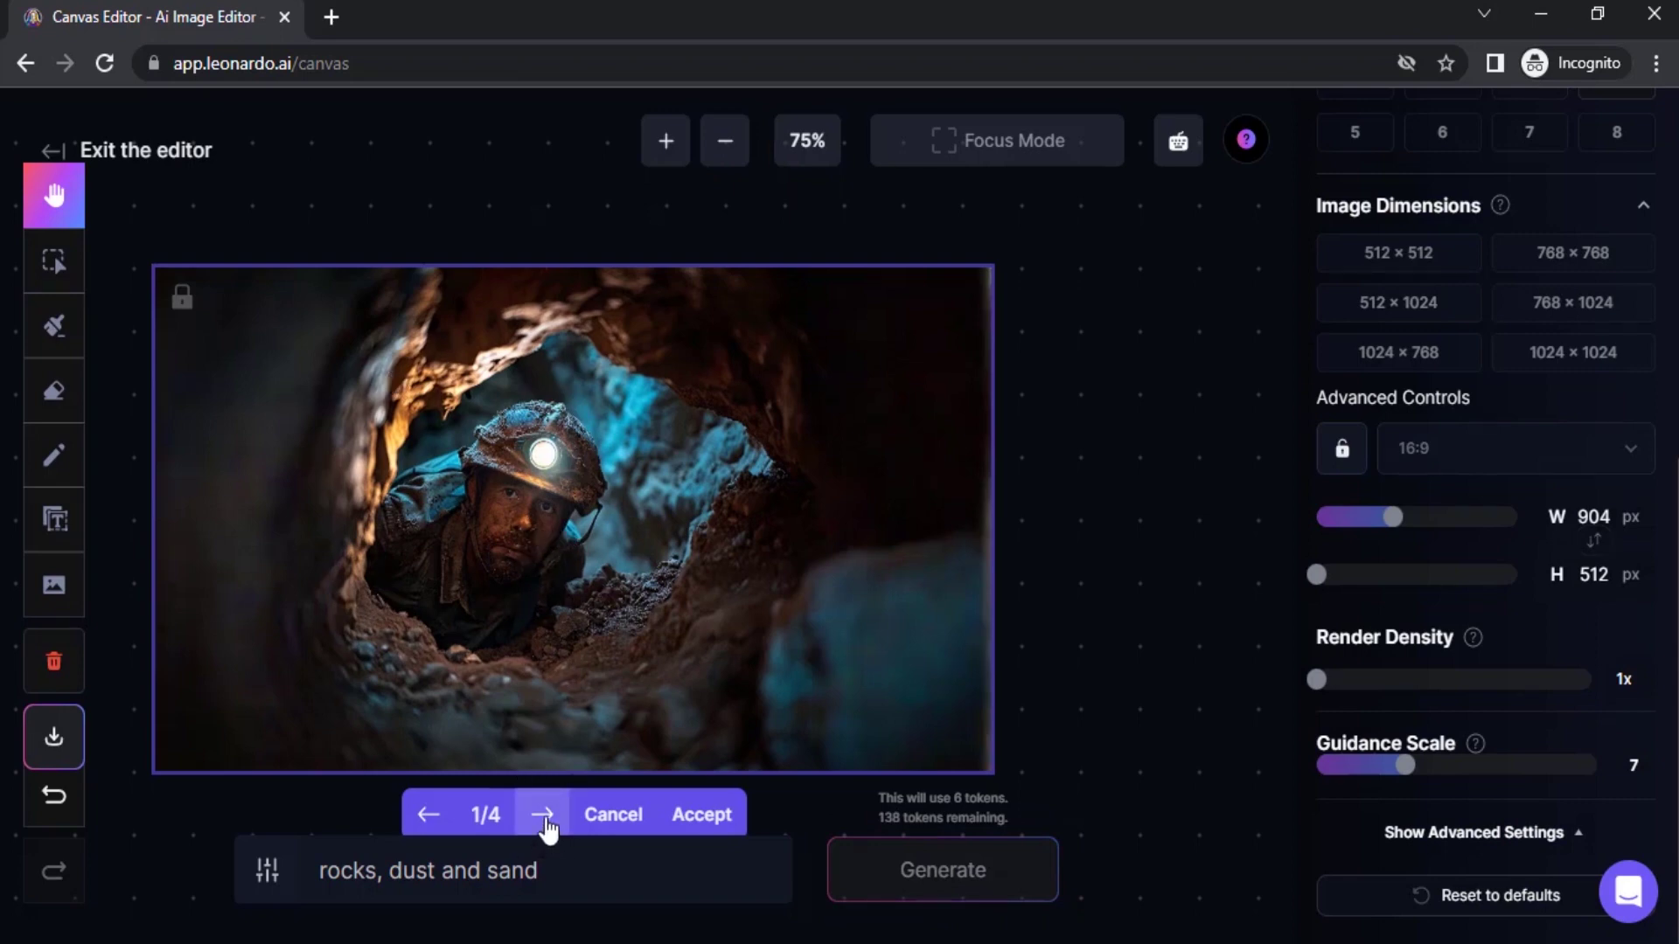
Browse back and forth through the four outpainted miner variants on the 1/4 result bar
scroll(542, 815, down, 1)
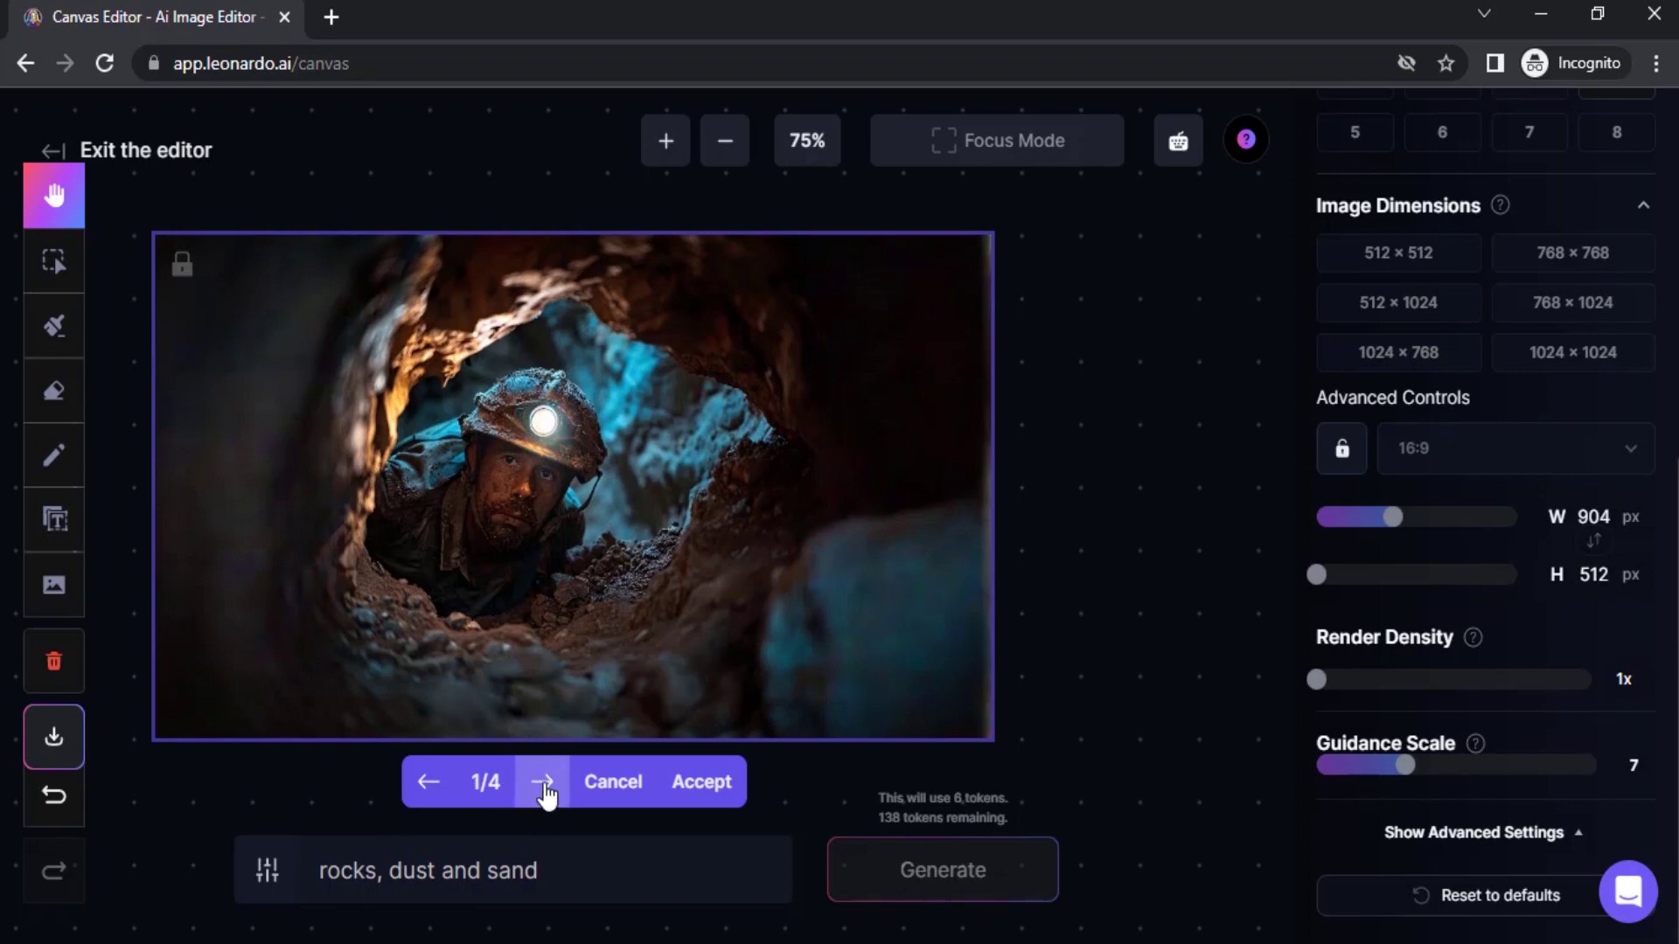
click(543, 782)
click(545, 785)
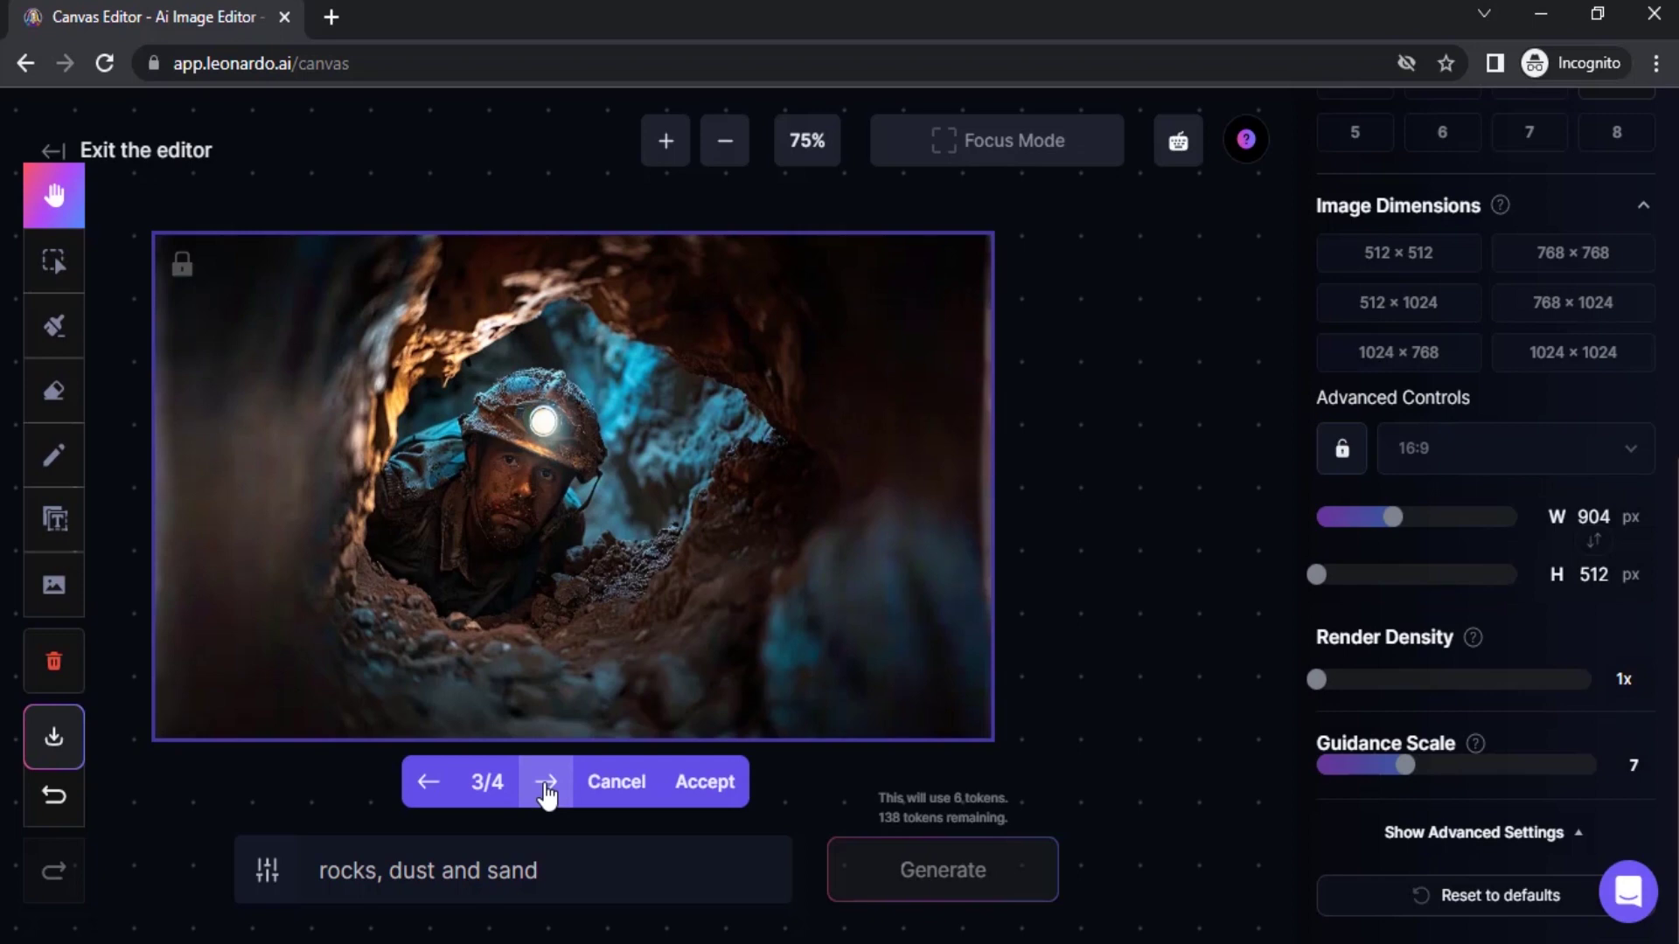
click(546, 791)
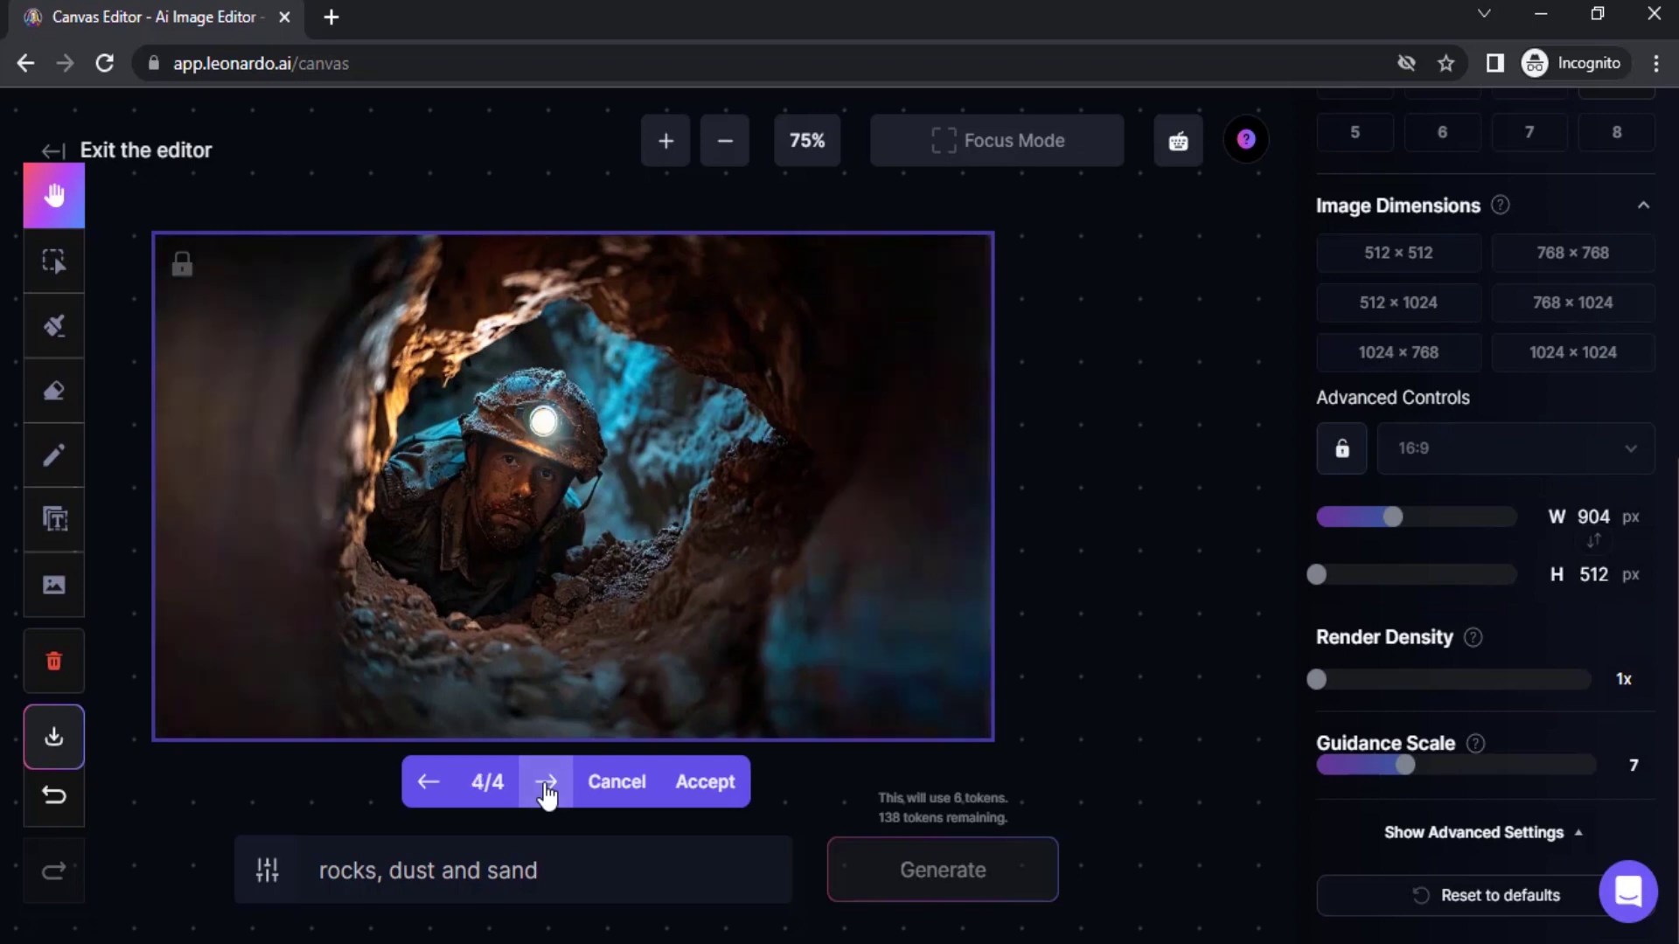
click(428, 791)
click(429, 796)
click(429, 796)
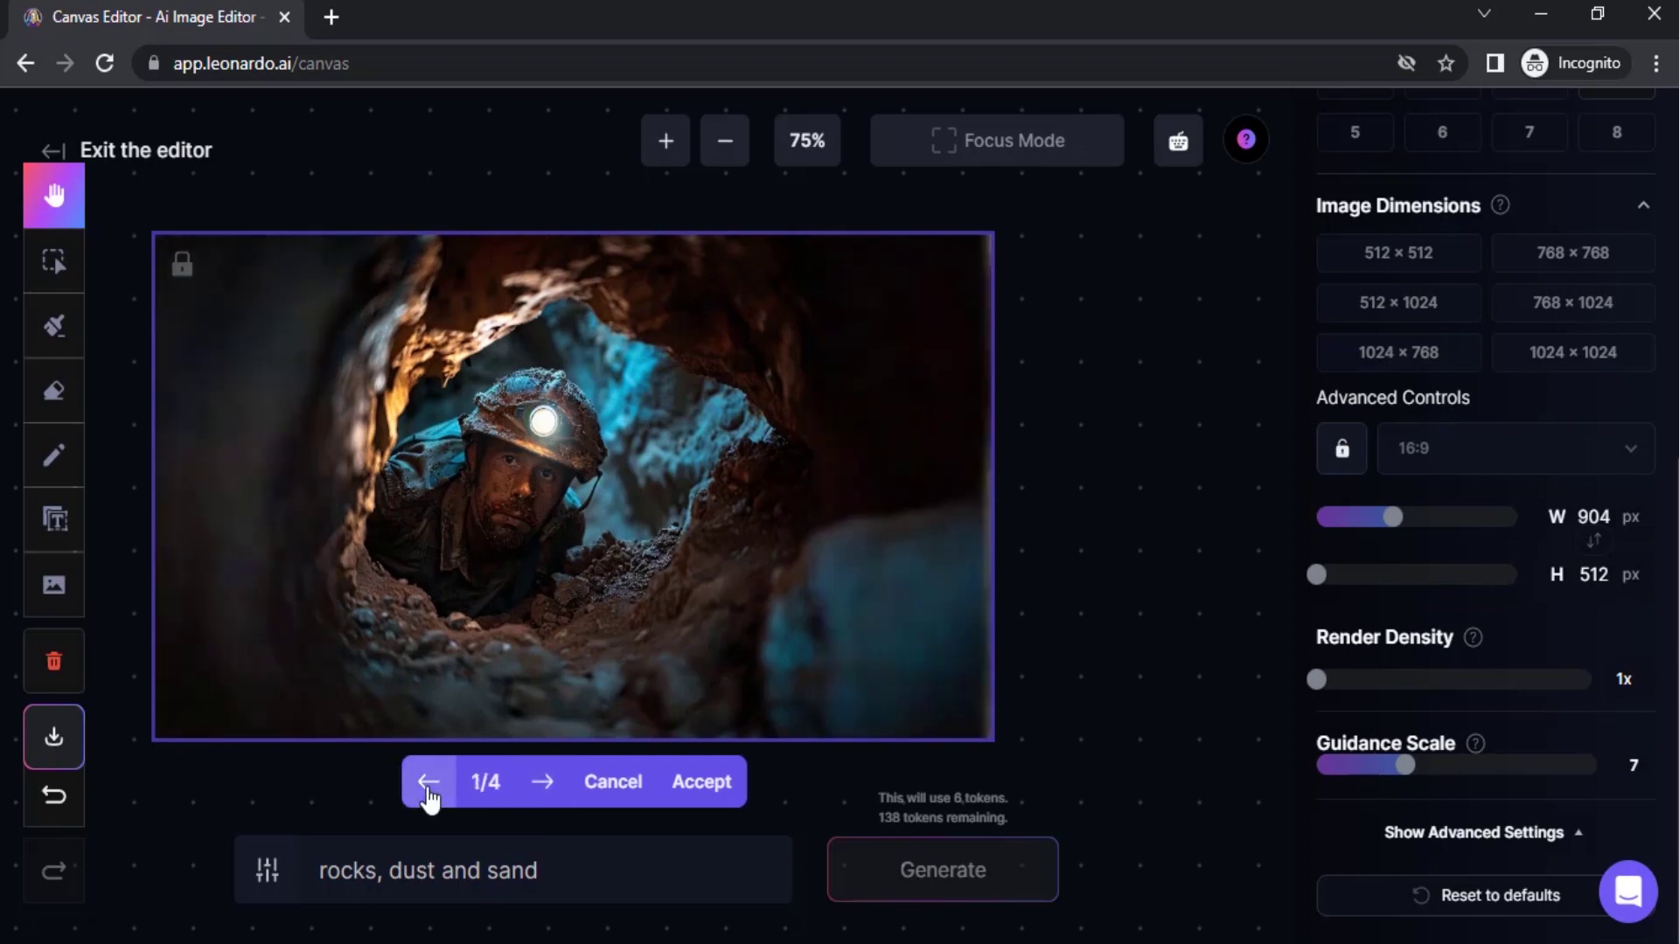
click(537, 787)
click(535, 792)
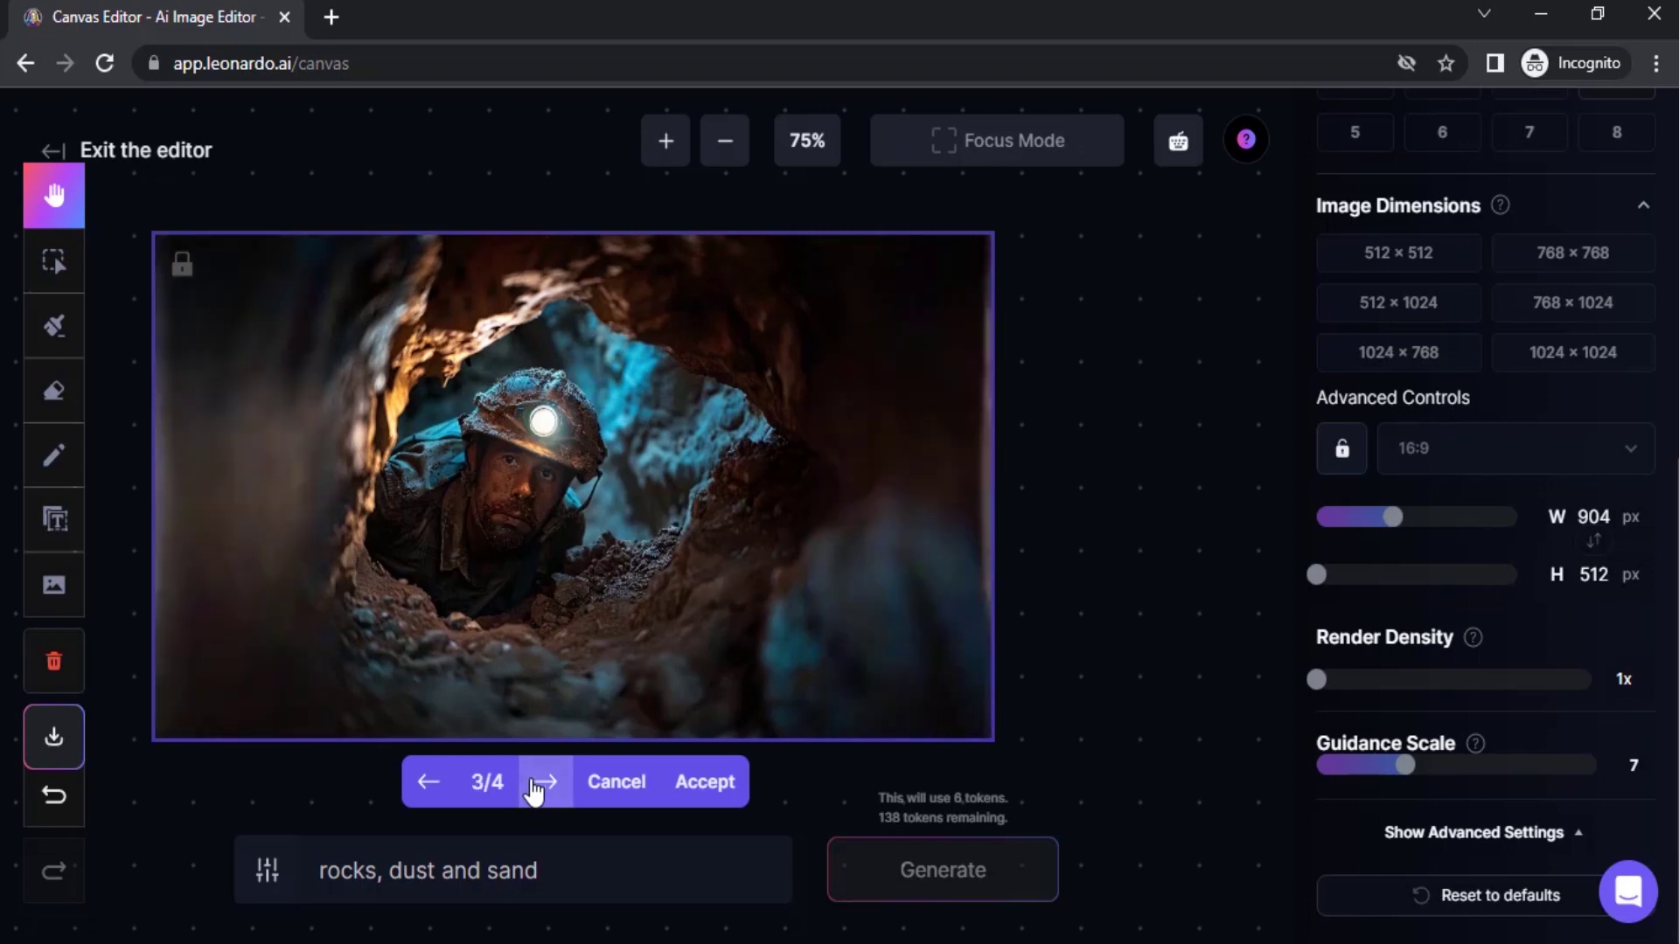
click(425, 784)
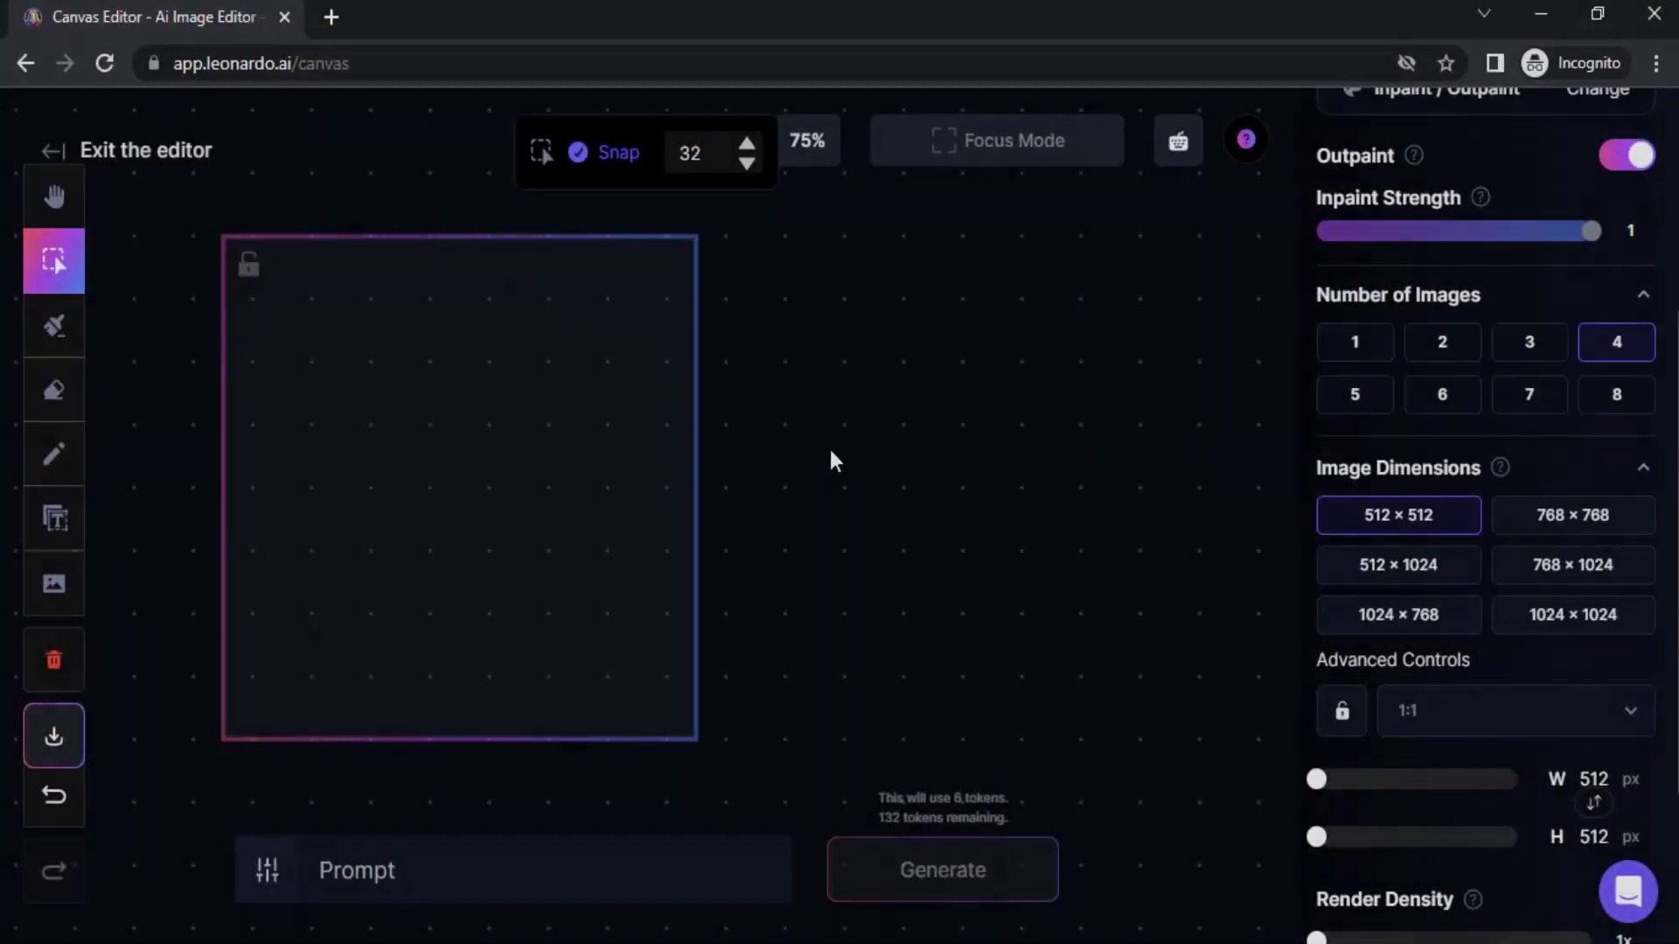
Place the eagle photo from previous generations onto the canvas
click(53, 598)
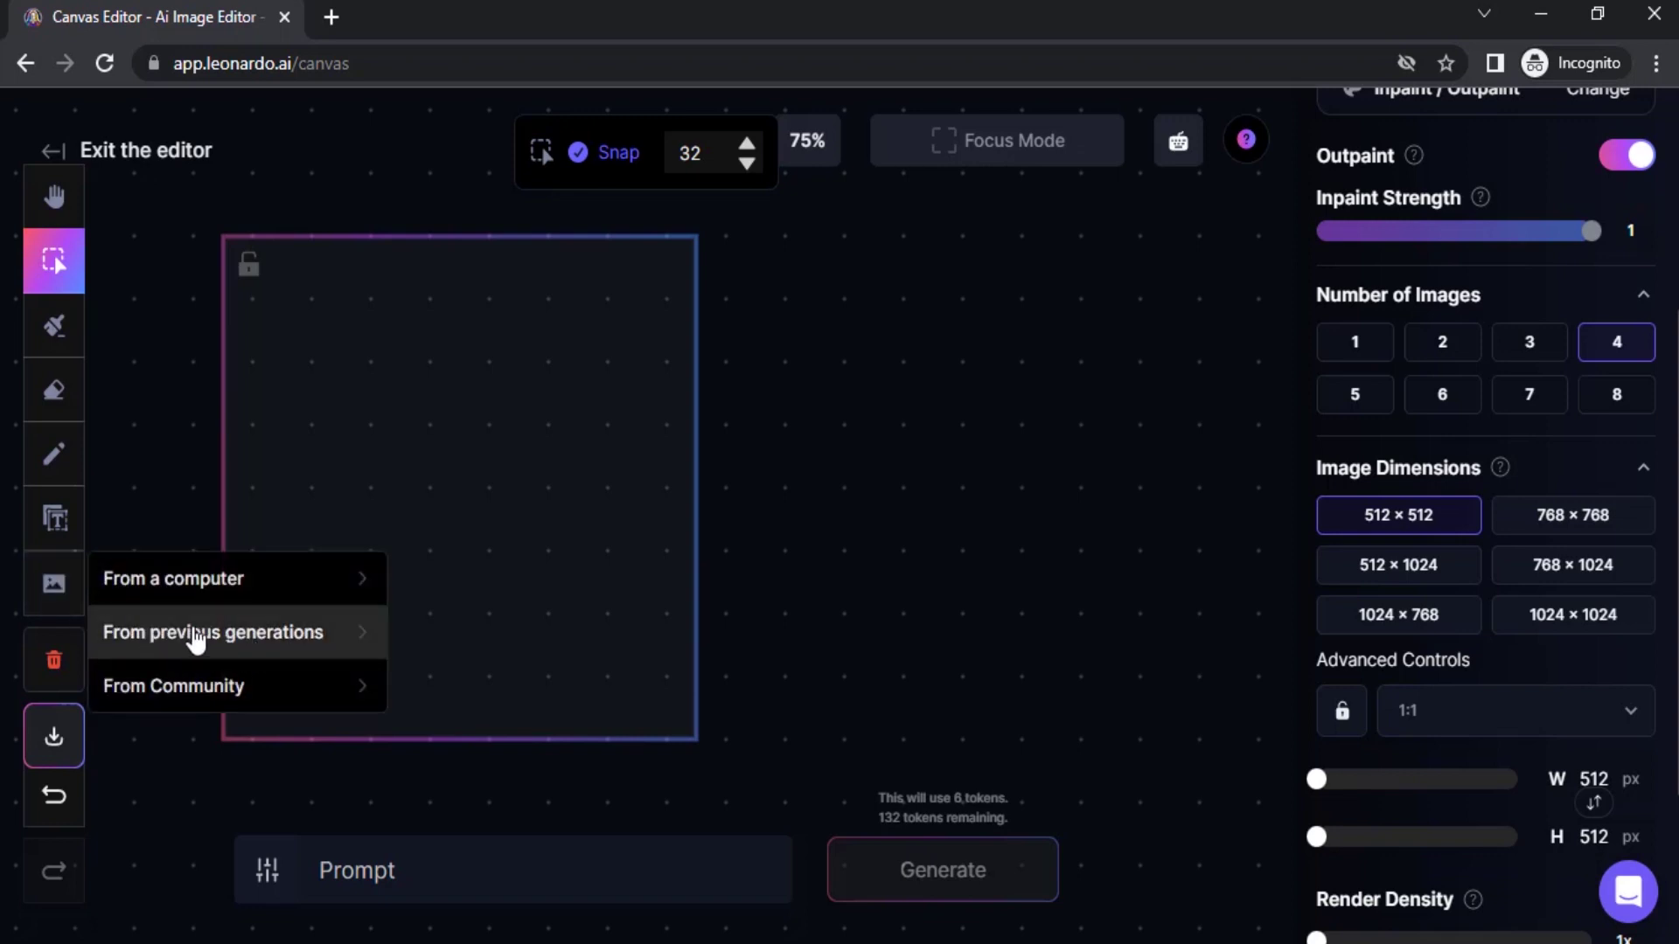
click(207, 635)
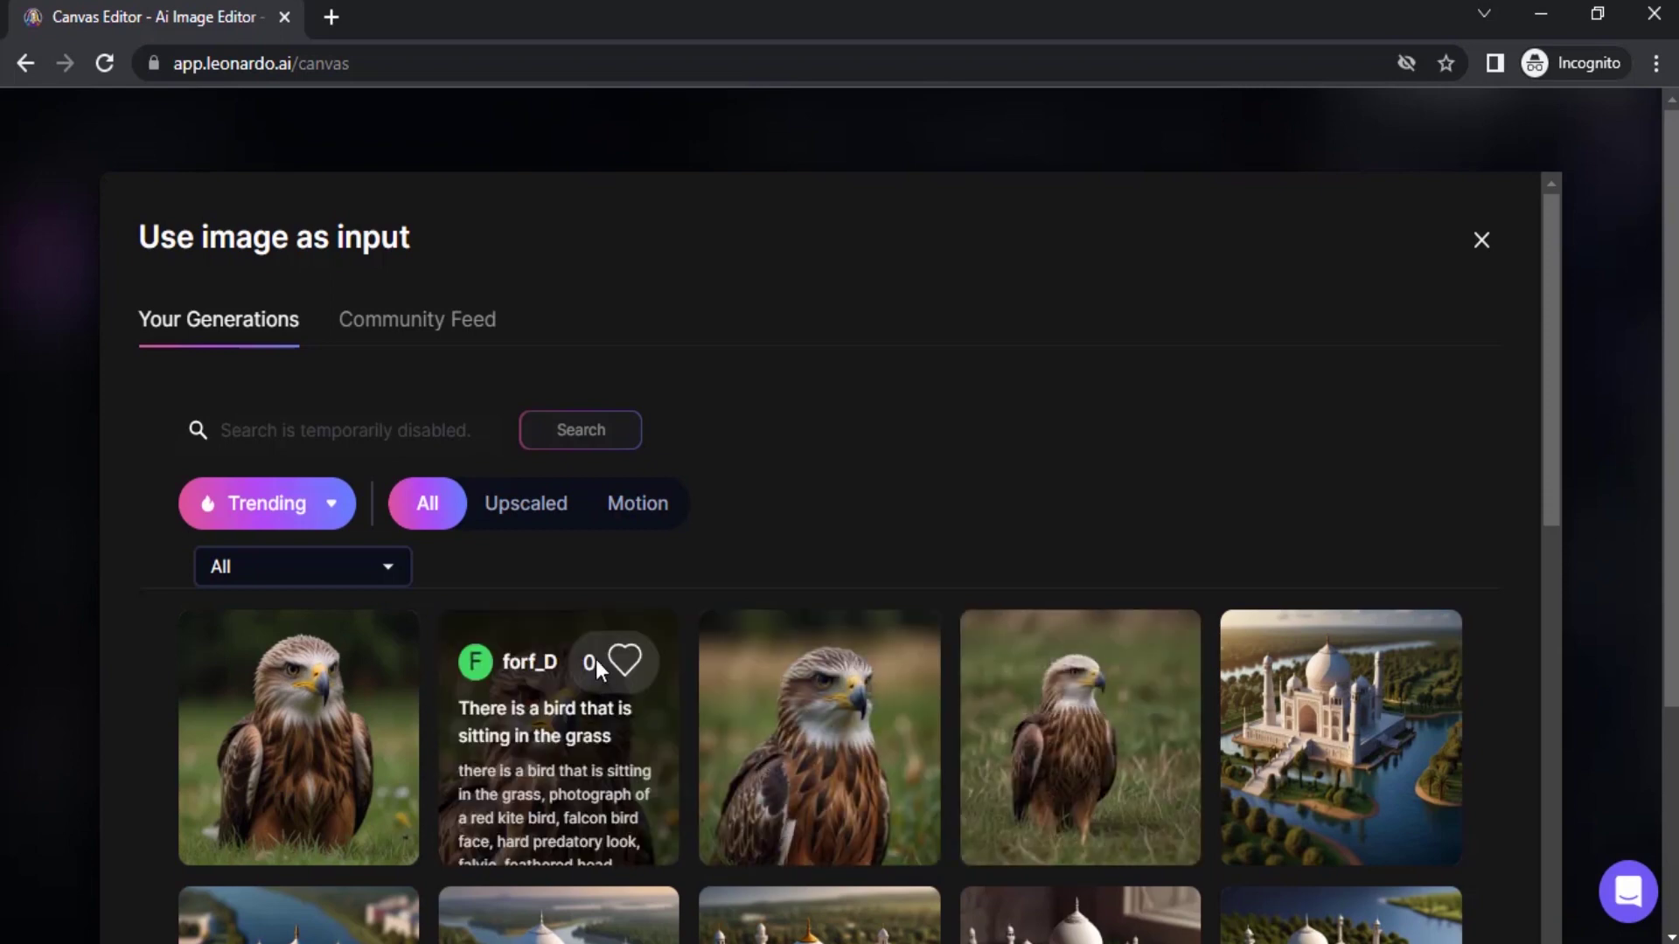
click(516, 645)
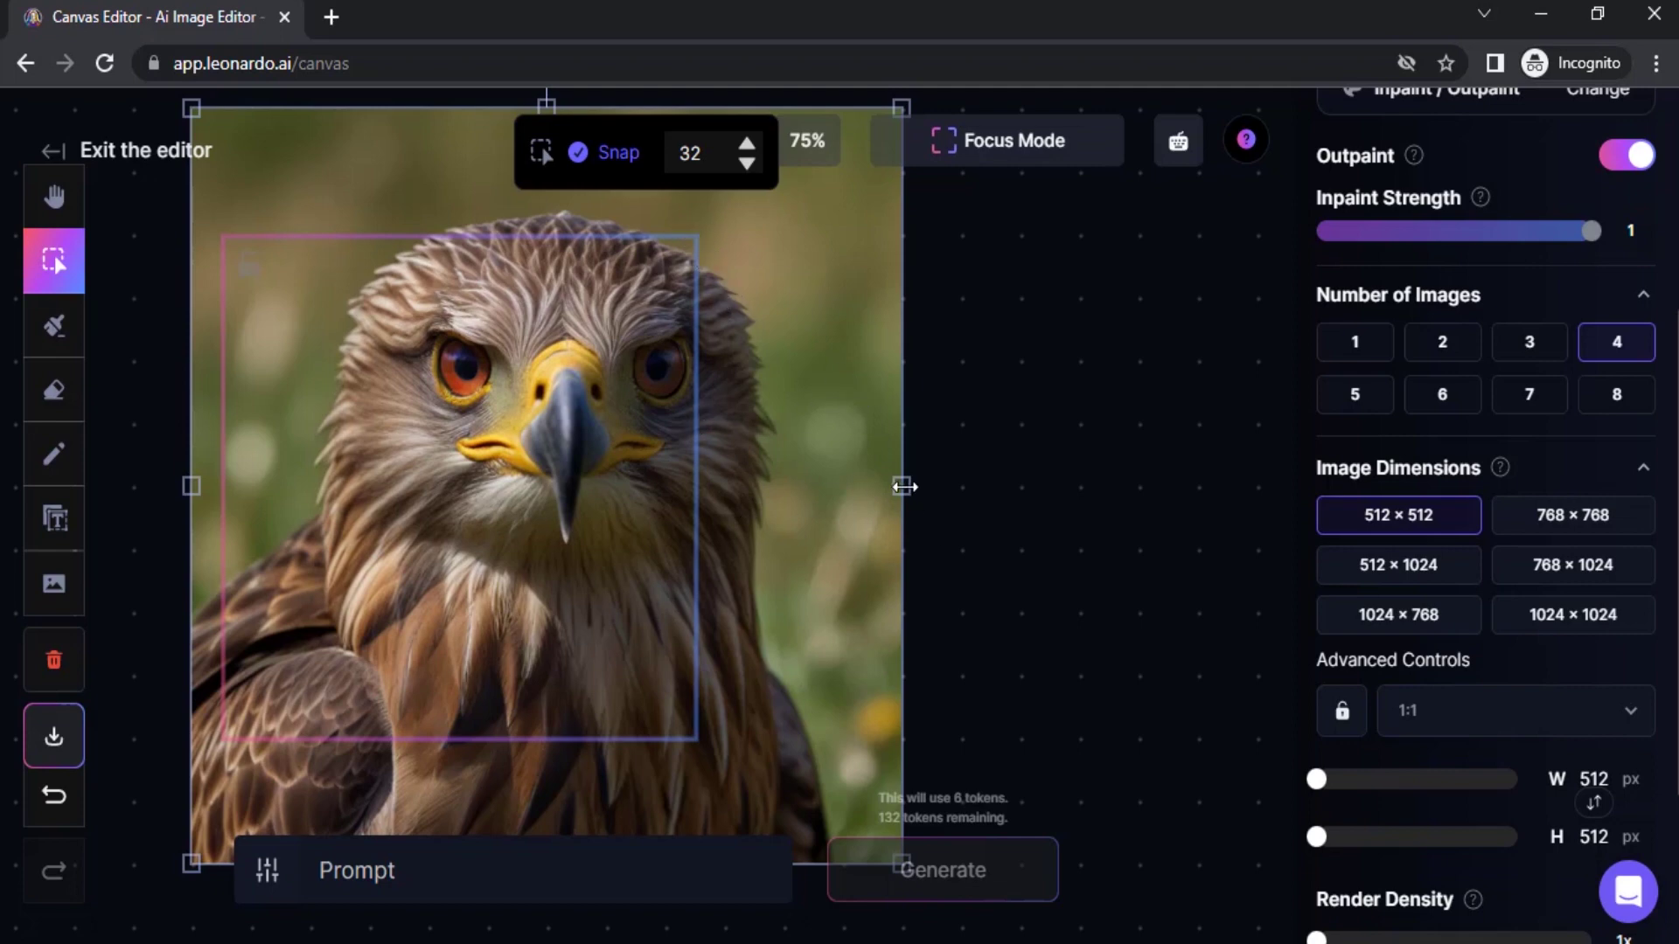
Shrink the eagle photo to fit the 512 × 512 frame, aligned to its top-left corner
scroll(901, 486, up, 1)
drag(902, 174, 678, 356)
scroll(577, 637, down, 1)
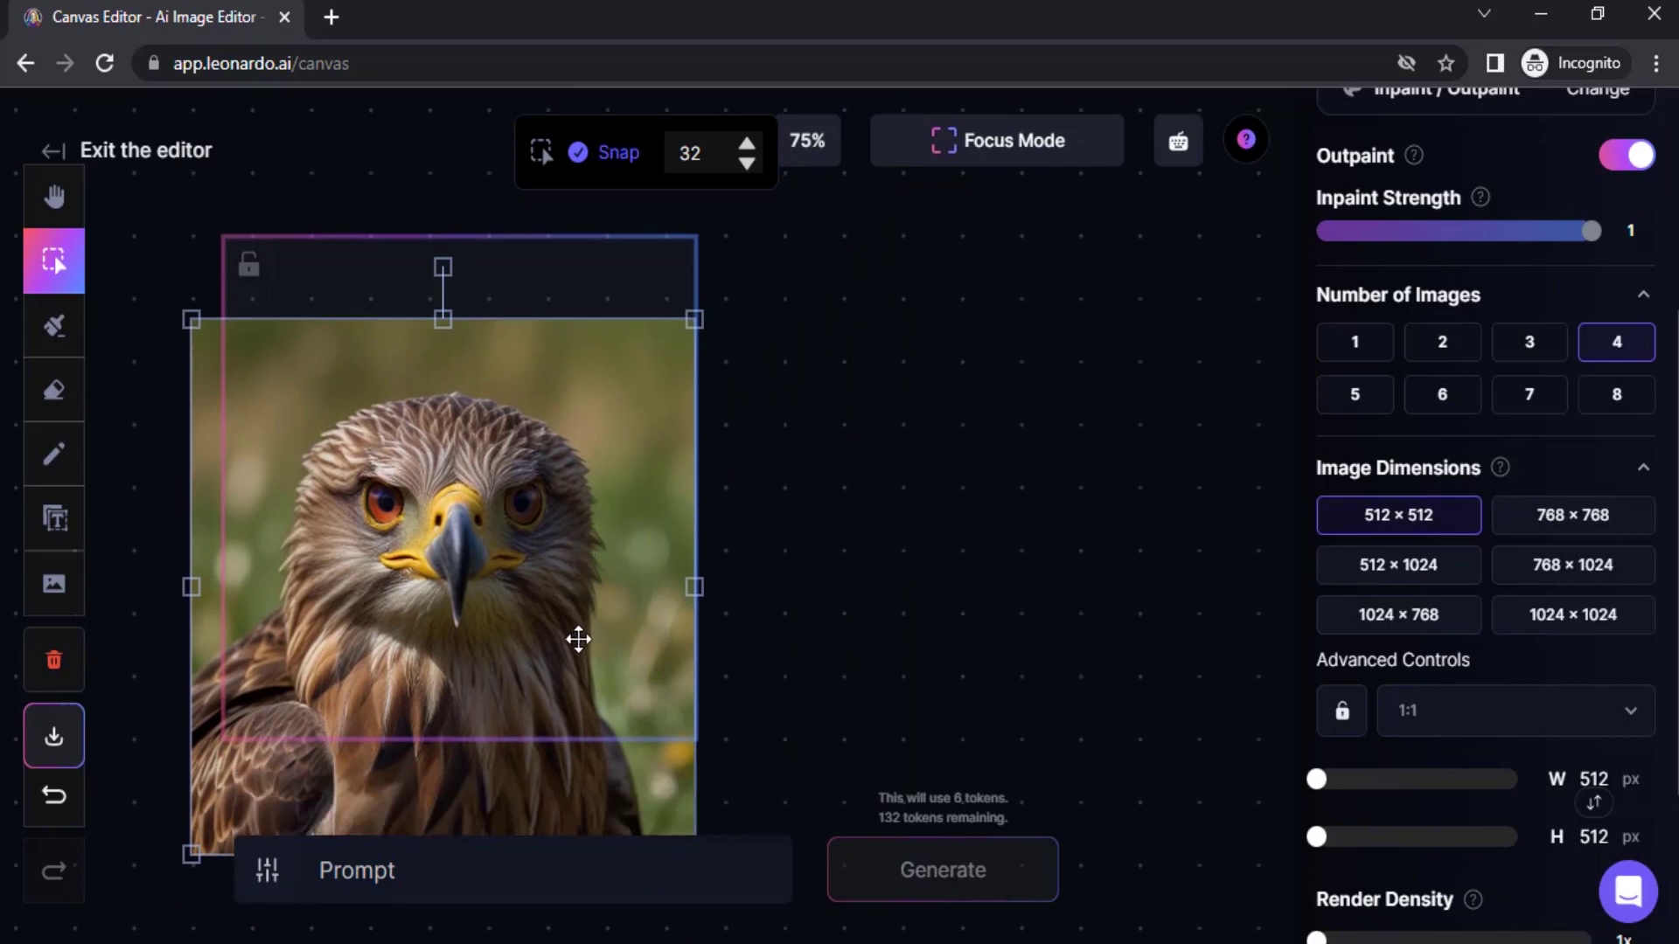
drag(236, 815, 225, 680)
mouse_move(629, 678)
mouse_down()
mouse_move(653, 667)
mouse_move(636, 666)
mouse_up()
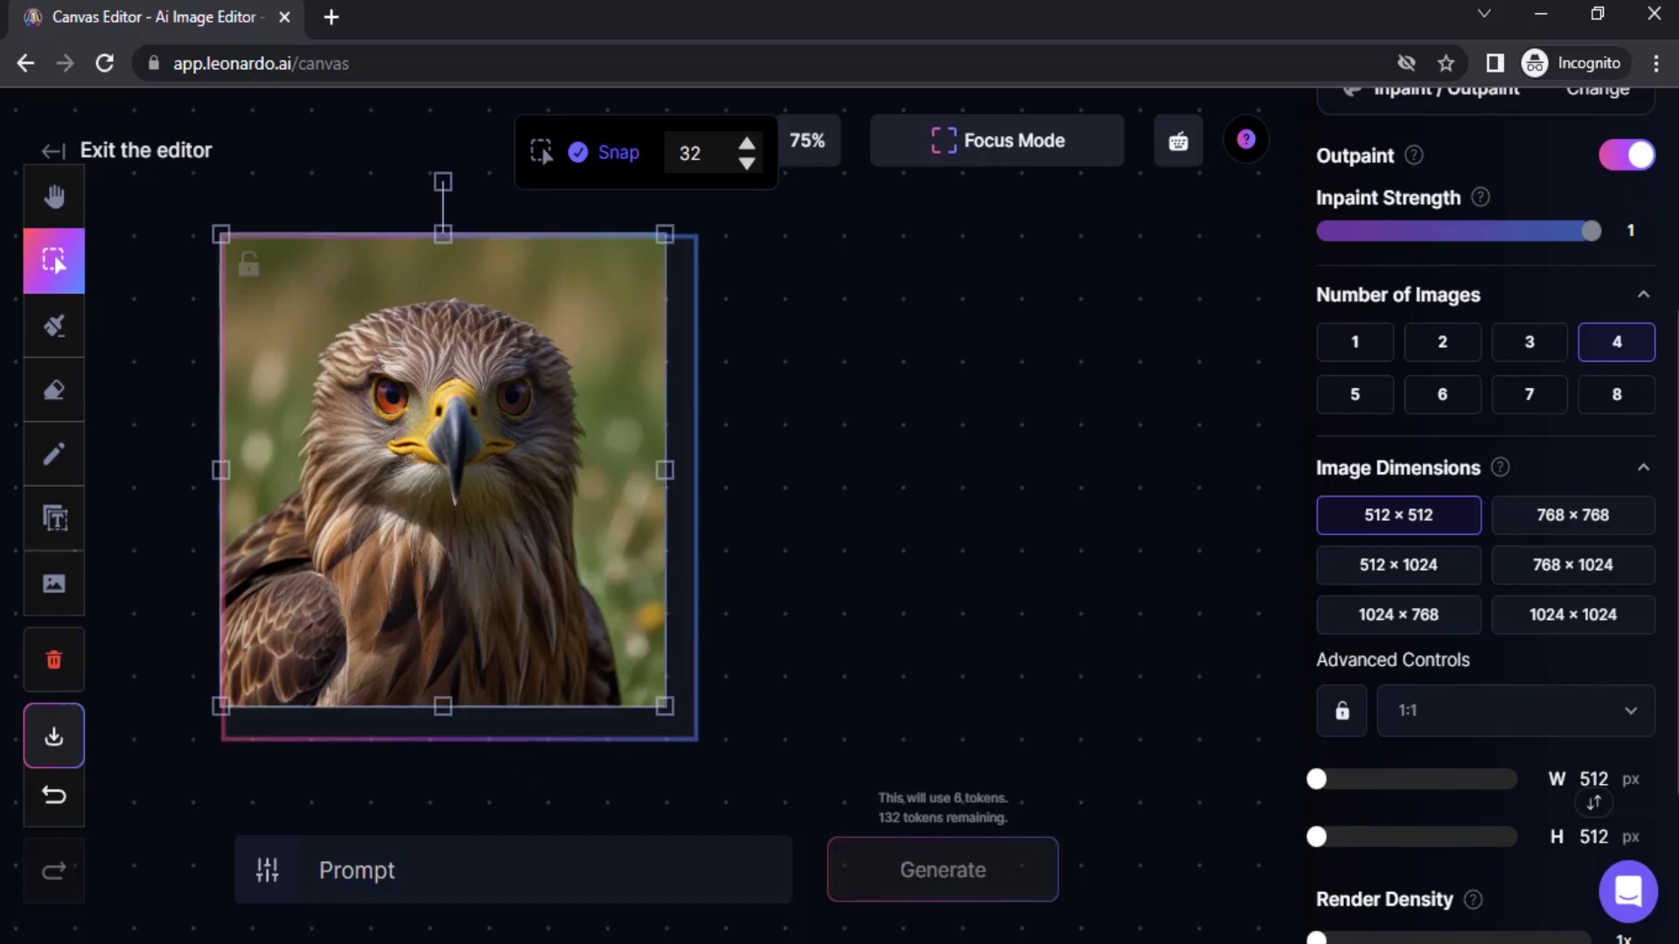
scroll(454, 424, down, 1)
scroll(1316, 779, down, 3)
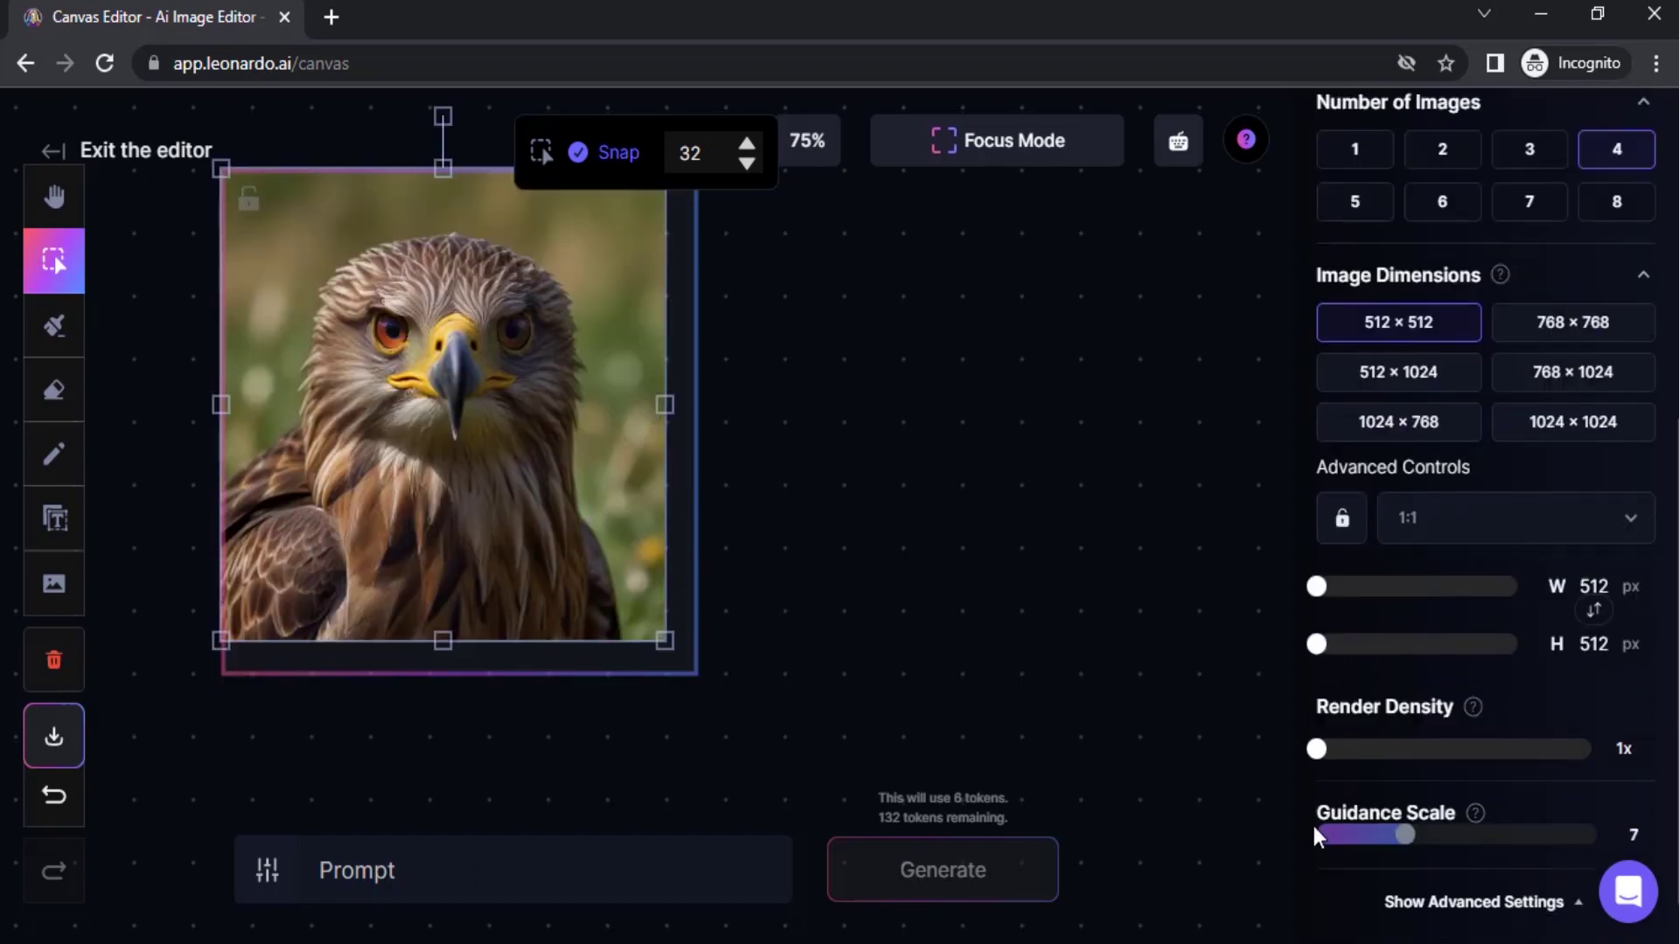
Make the frame 512 × 800 (9:16) and enter the prompt 'eagle, grass background'
drag(1320, 577, 1371, 590)
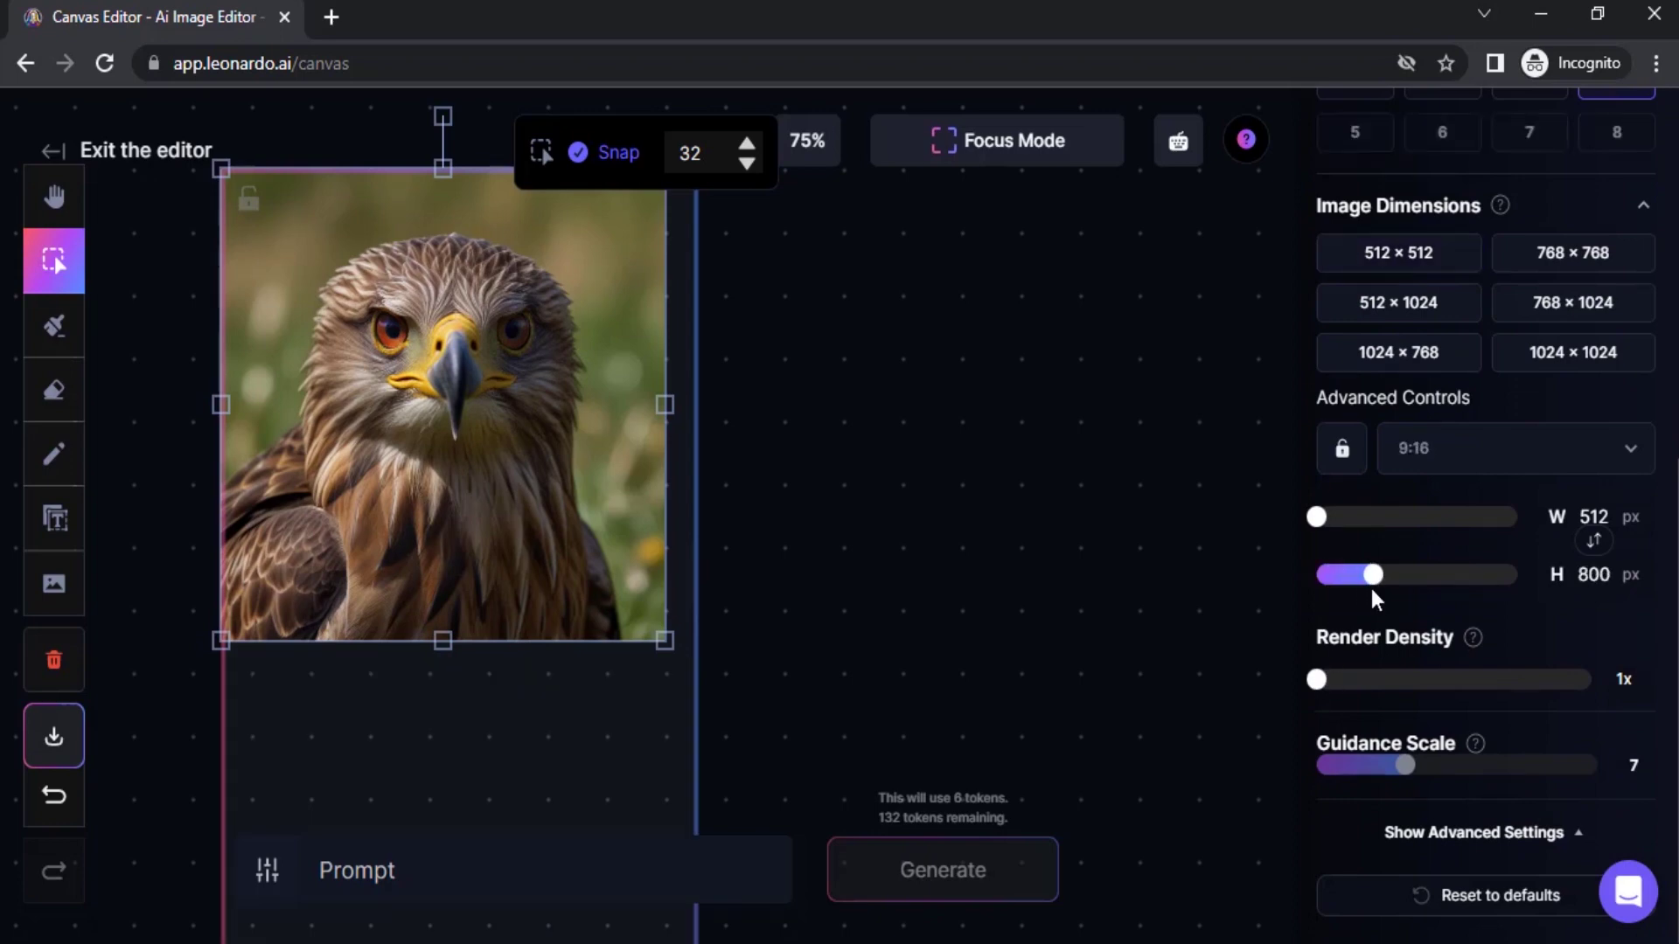
scroll(769, 529, down, 3)
click(455, 872)
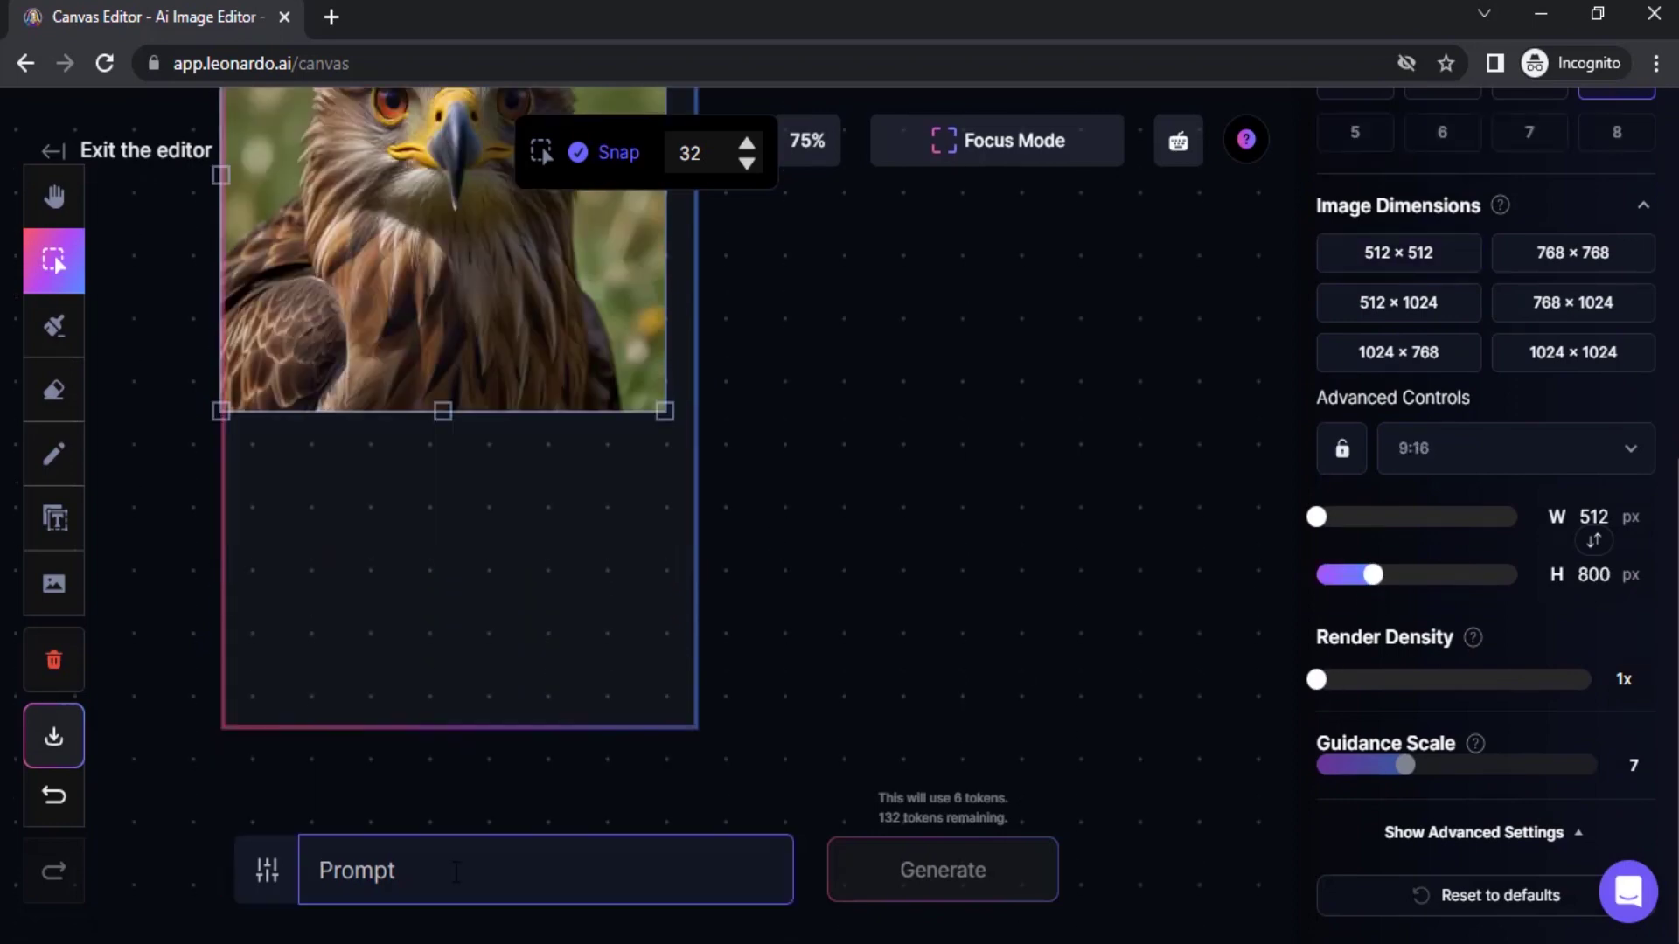
text(eagle , grass background)
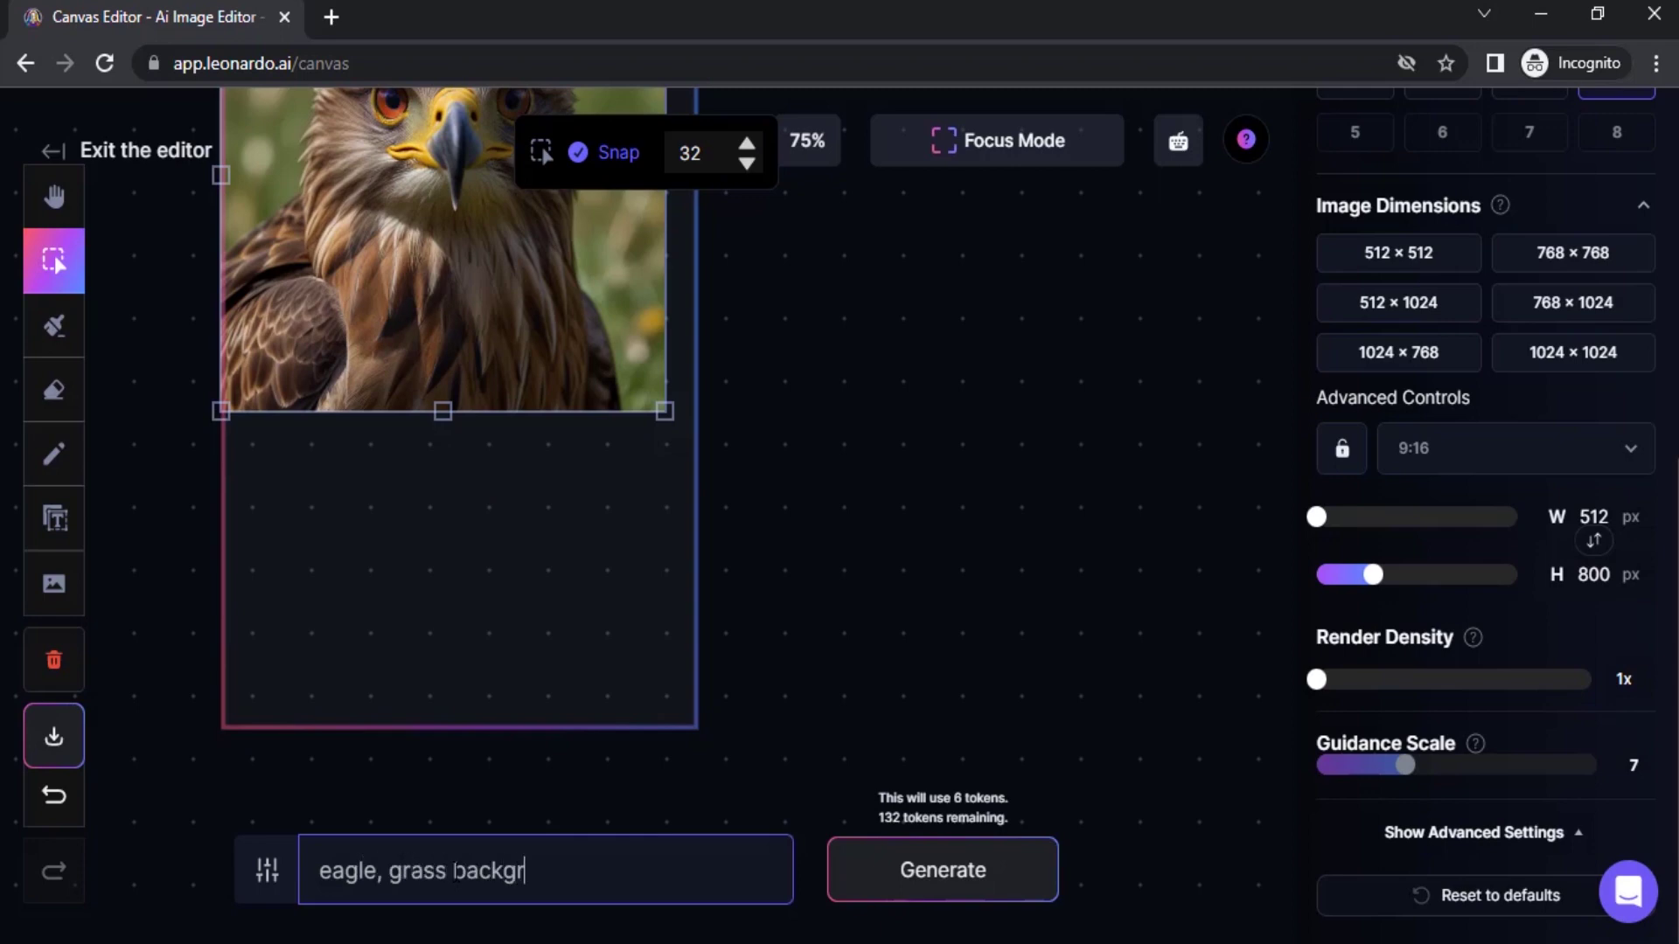
scroll(857, 652, up, 1)
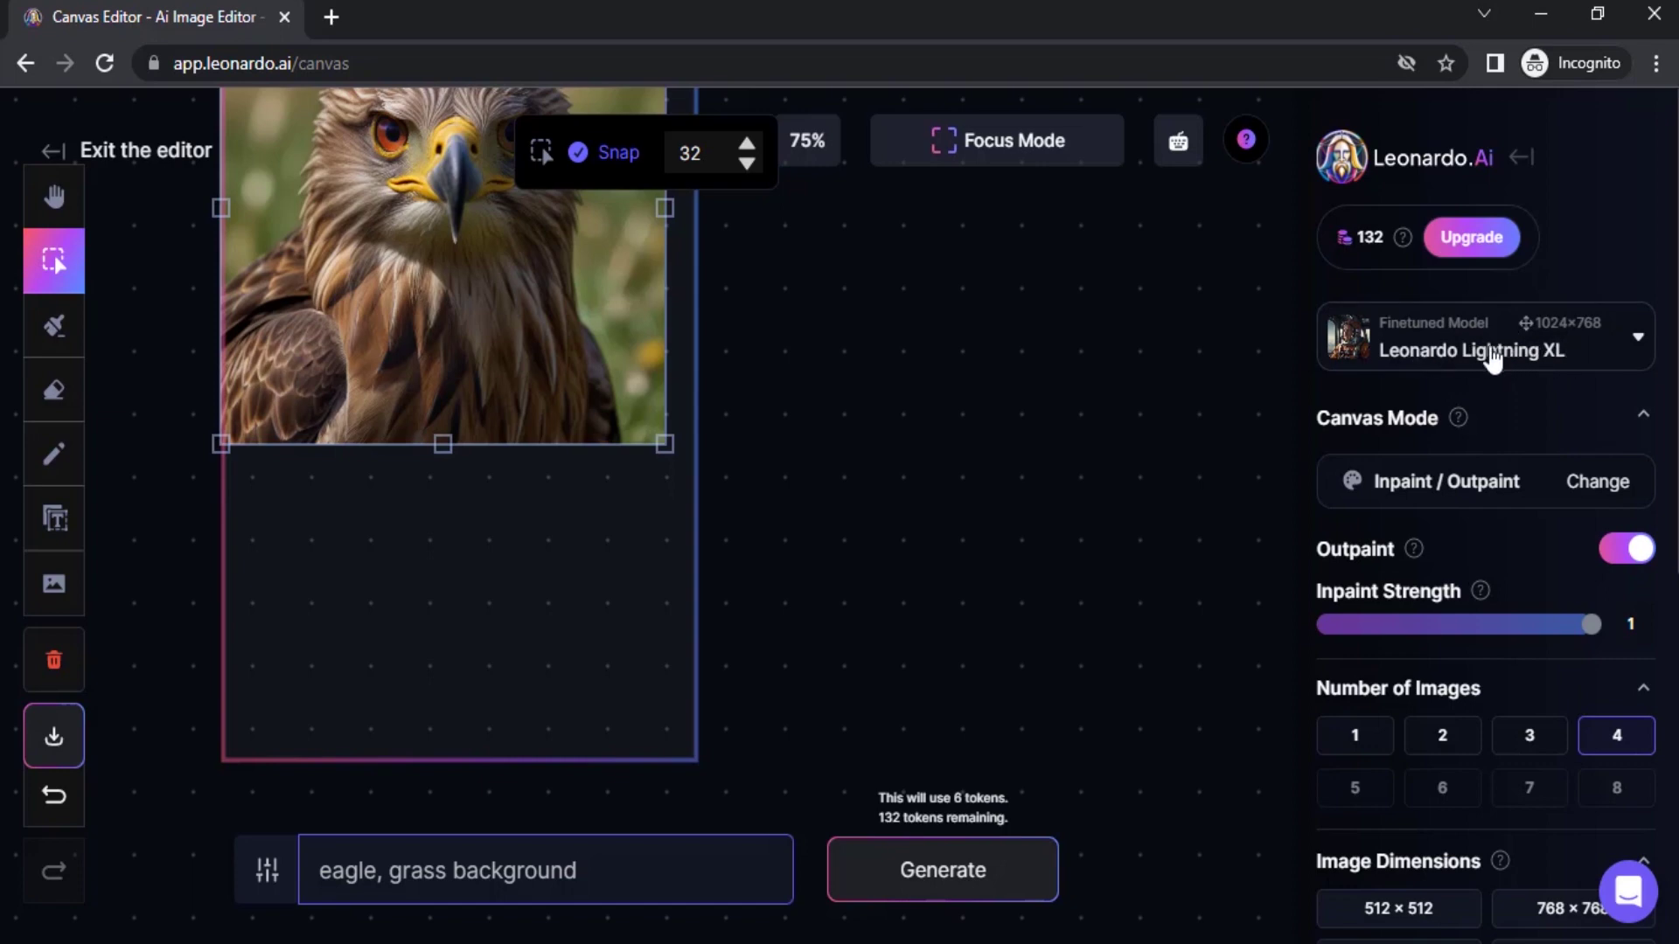
Switch the Finetuned Model from Leonardo Lightning XL to DreamShaper v7
click(1565, 362)
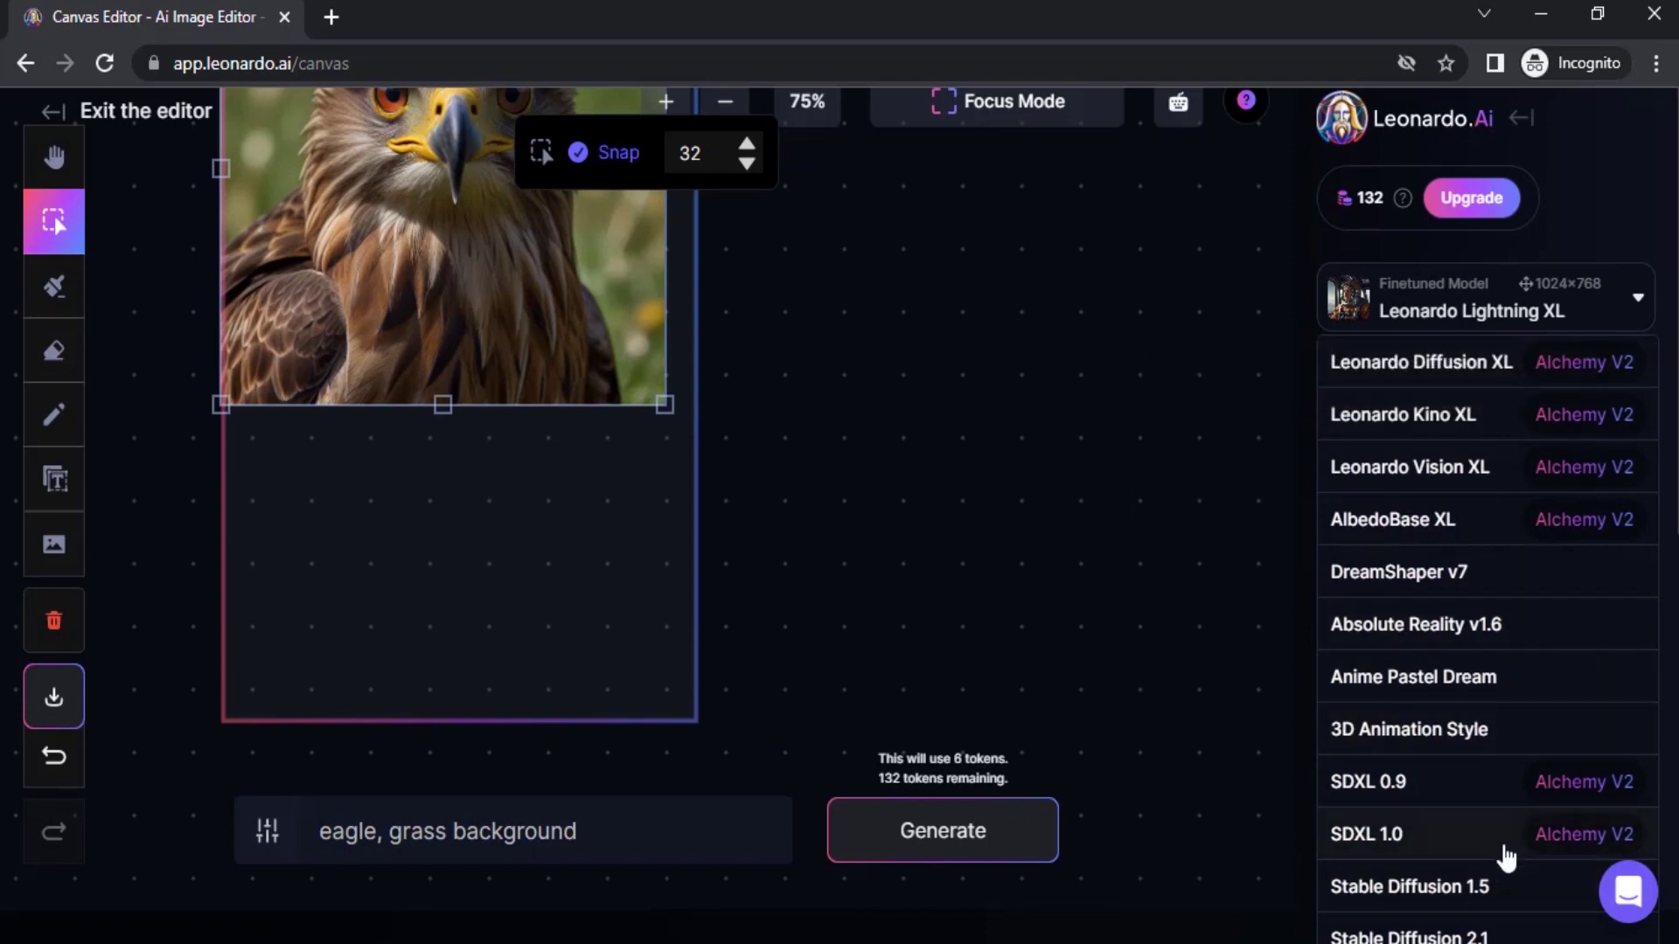
click(1205, 450)
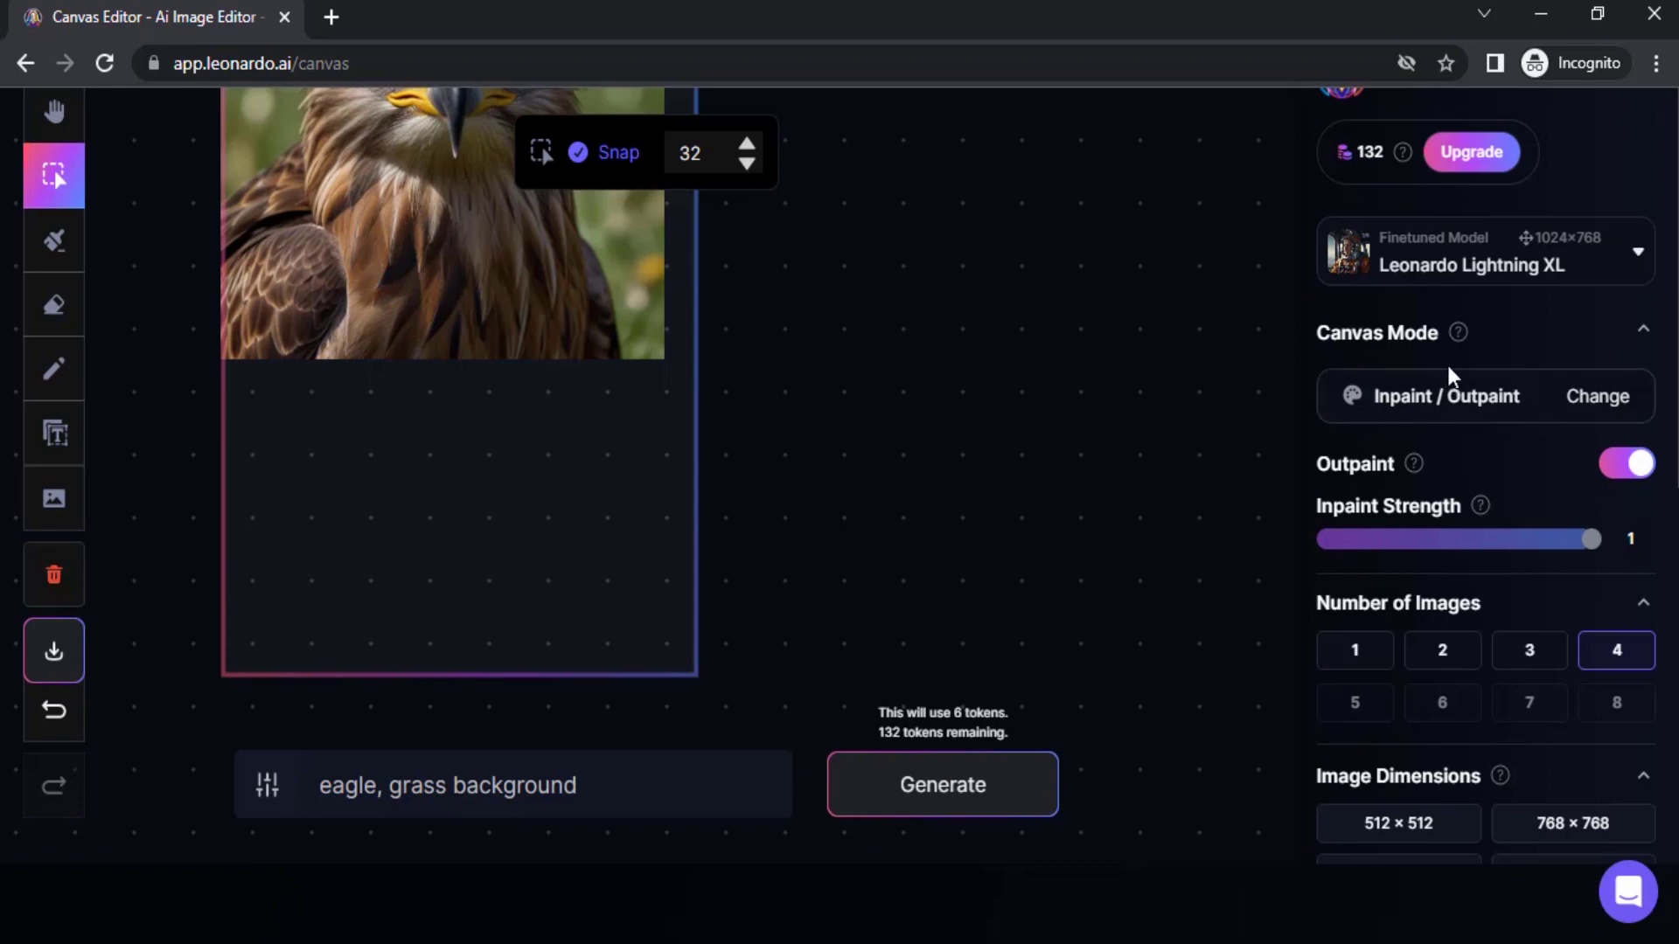
scroll(1398, 722, down, 7)
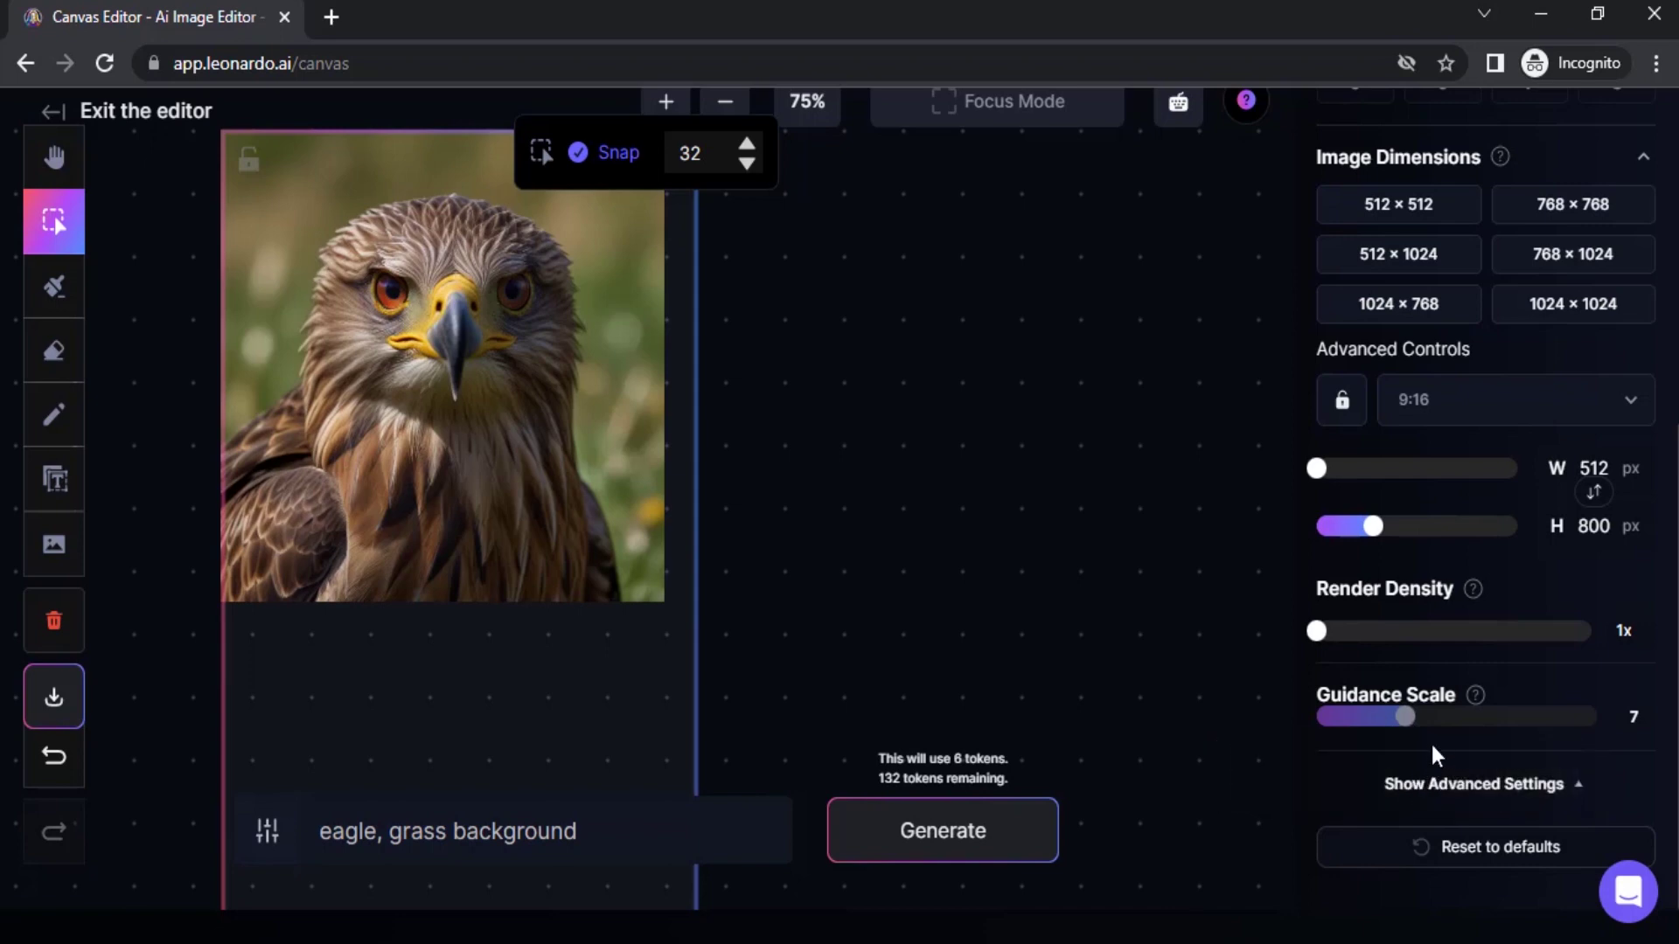
scroll(1467, 548, up, 10)
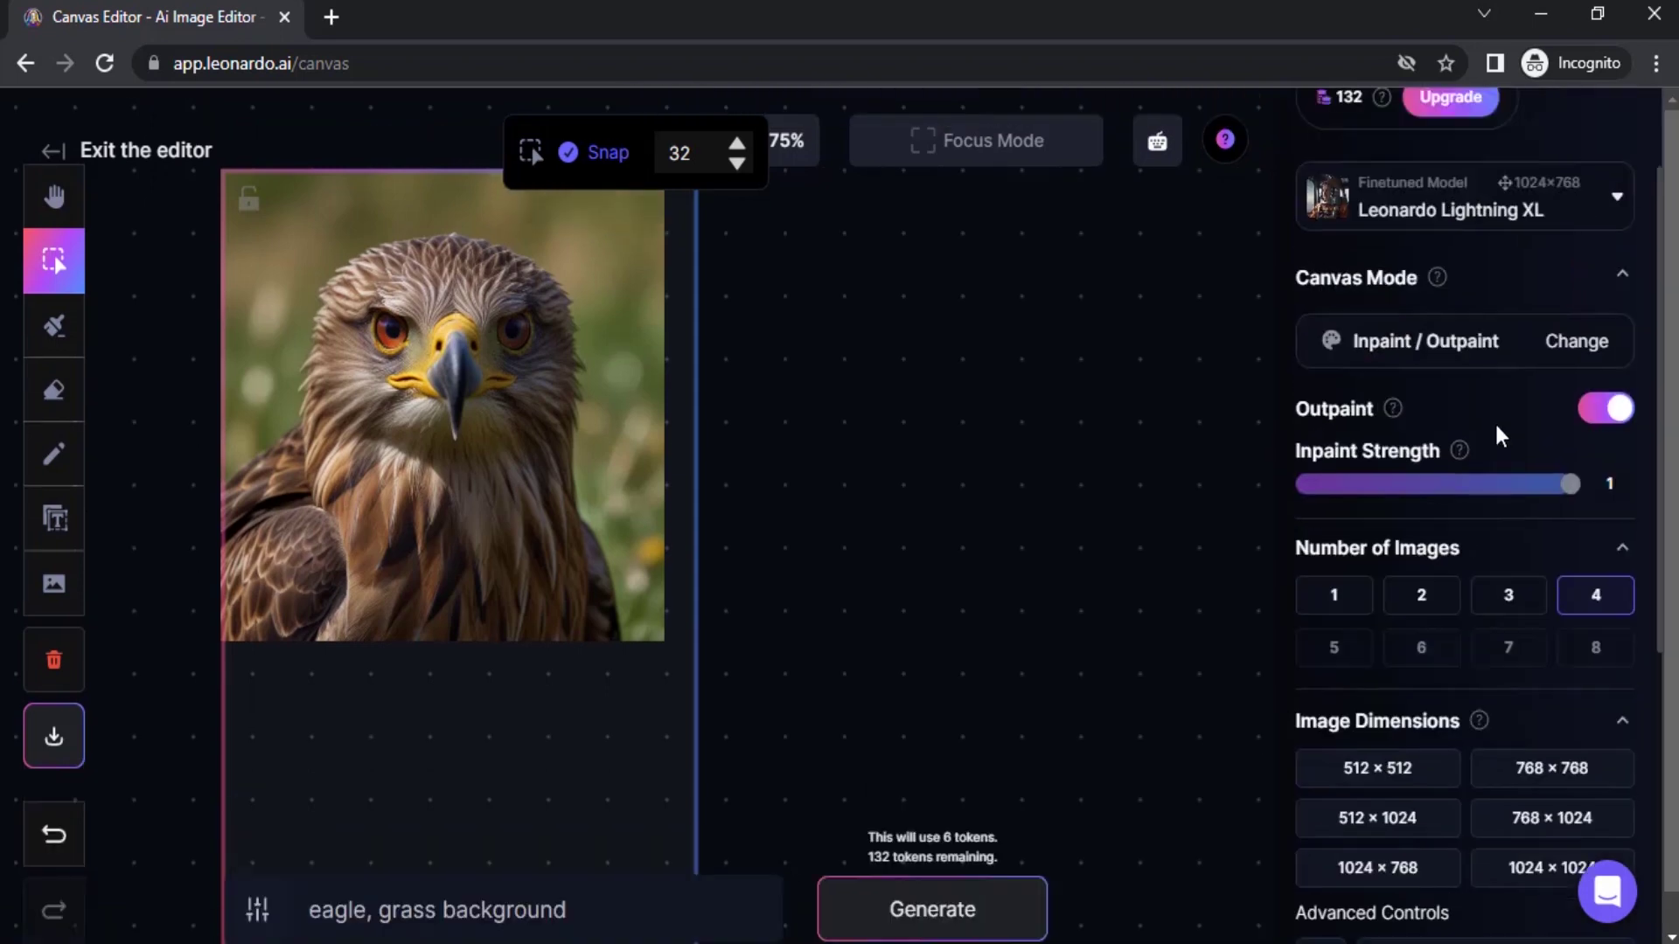
click(1588, 363)
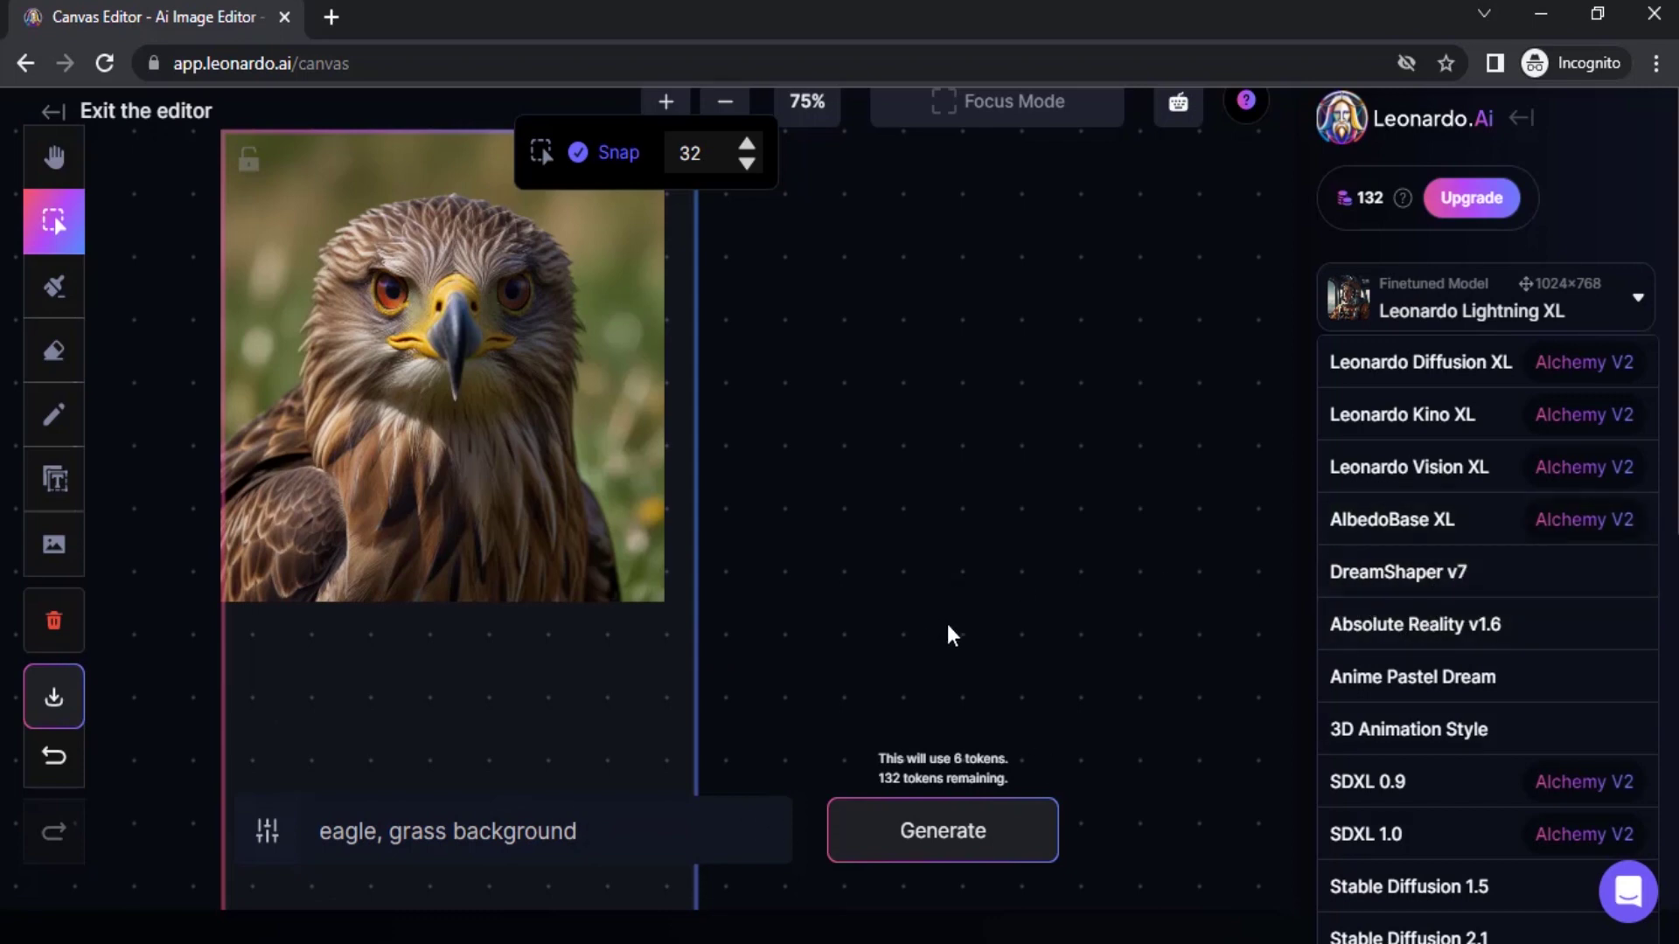
click(1460, 581)
scroll(1456, 568, down, 8)
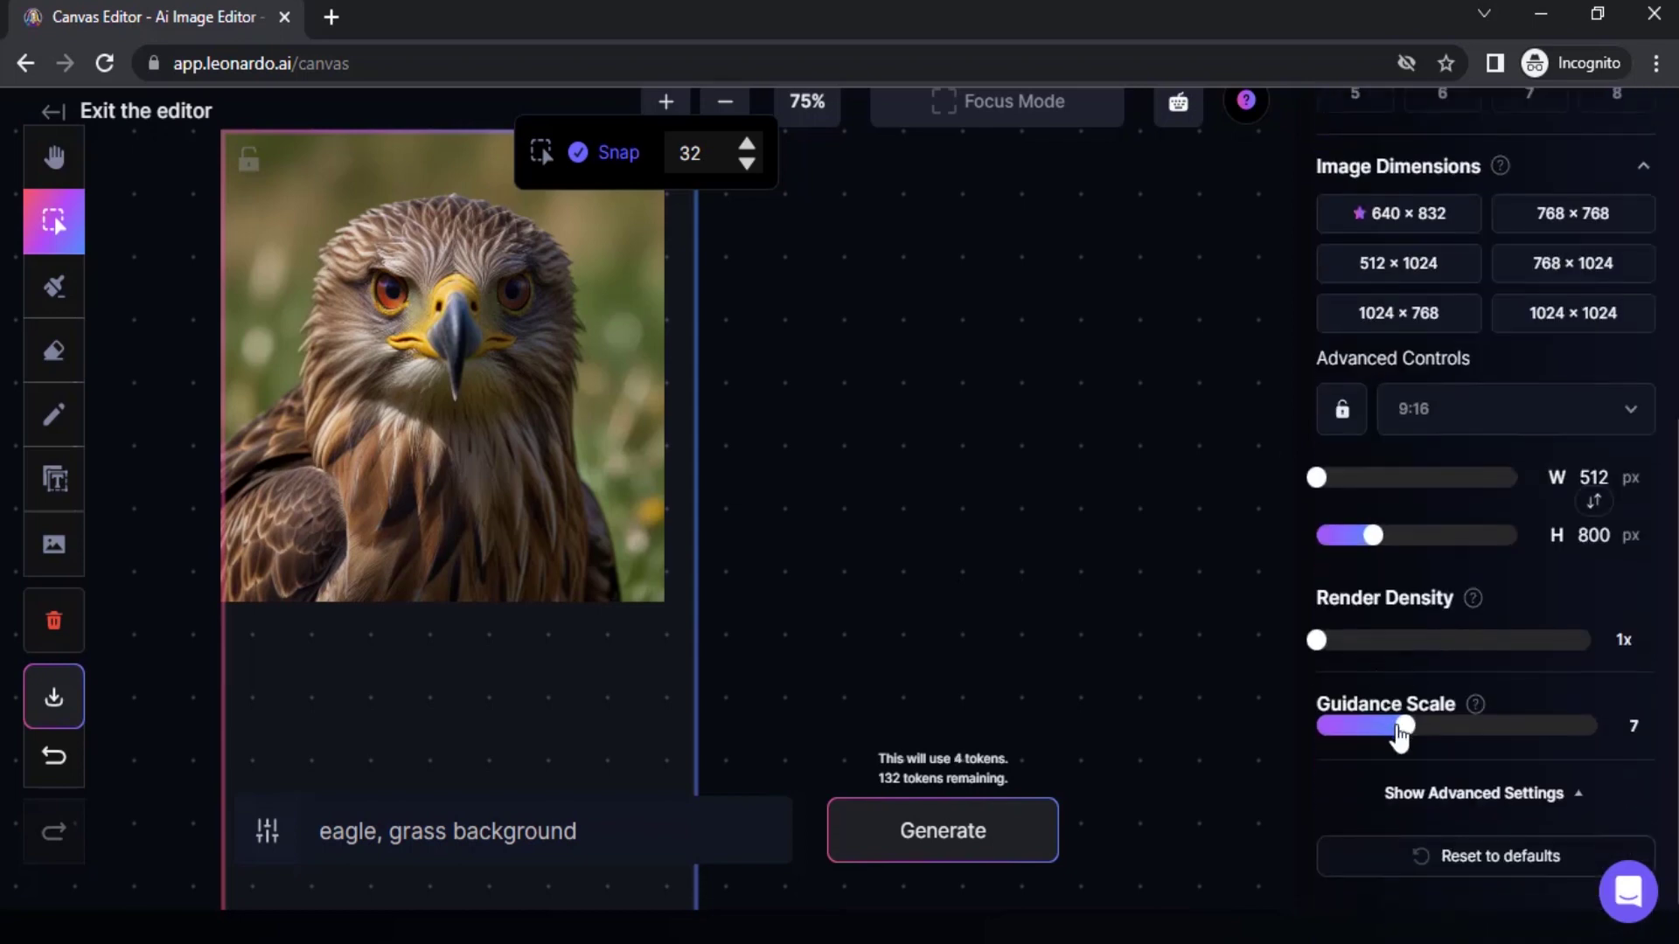
scroll(643, 763, down, 1)
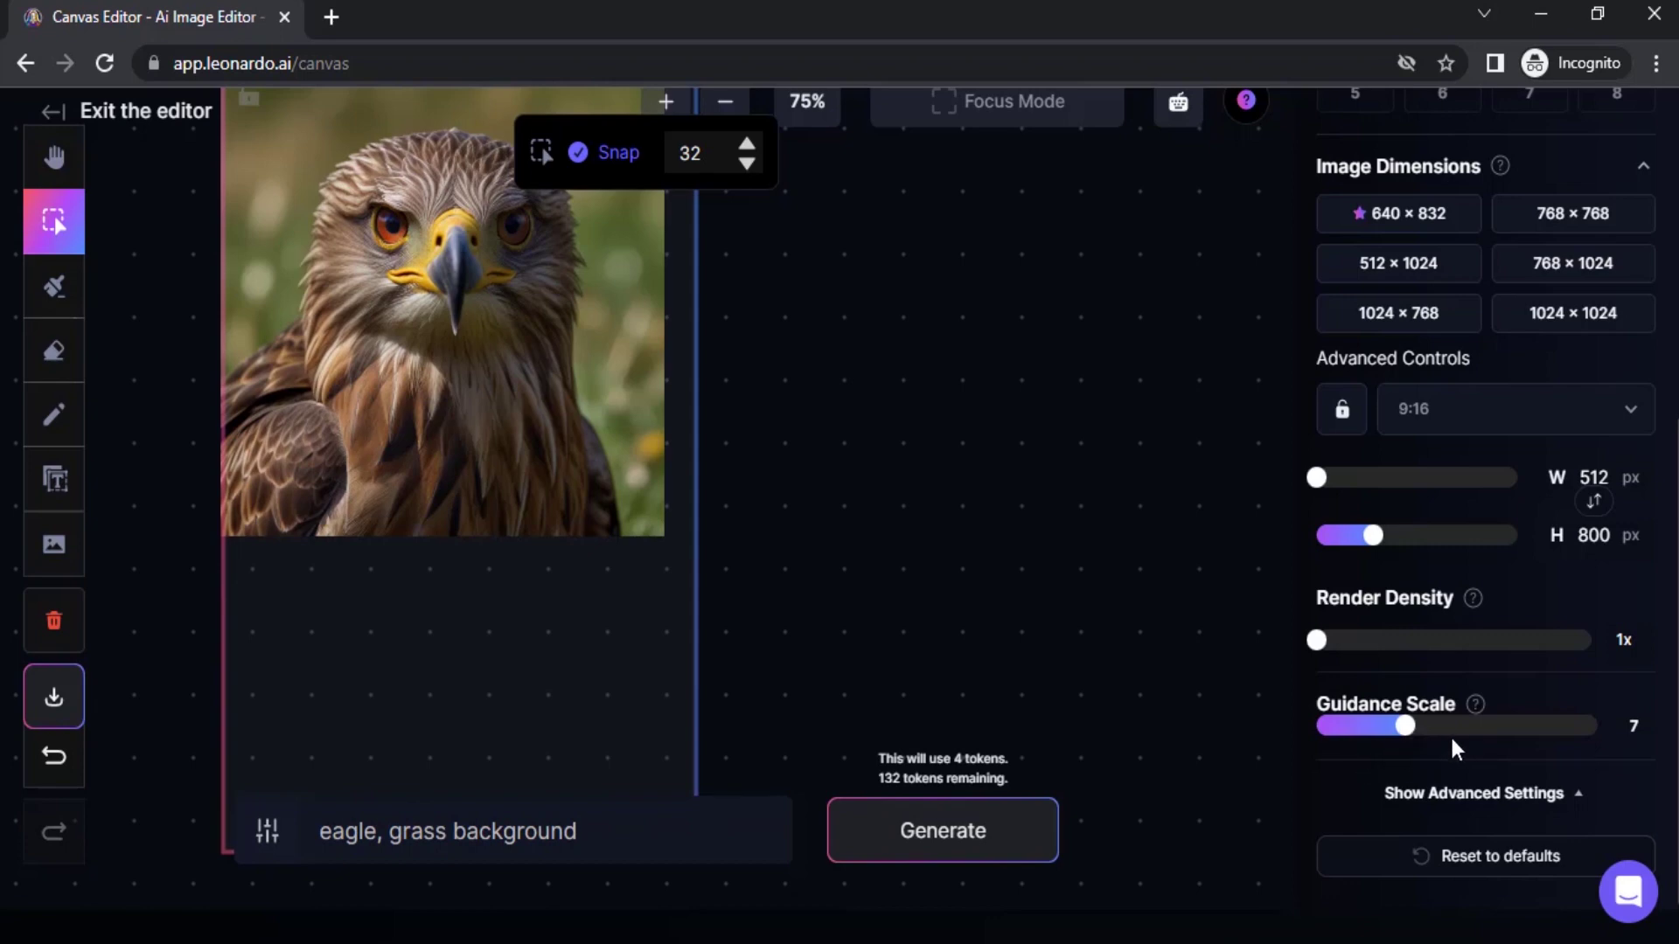
scroll(1561, 757, up, 7)
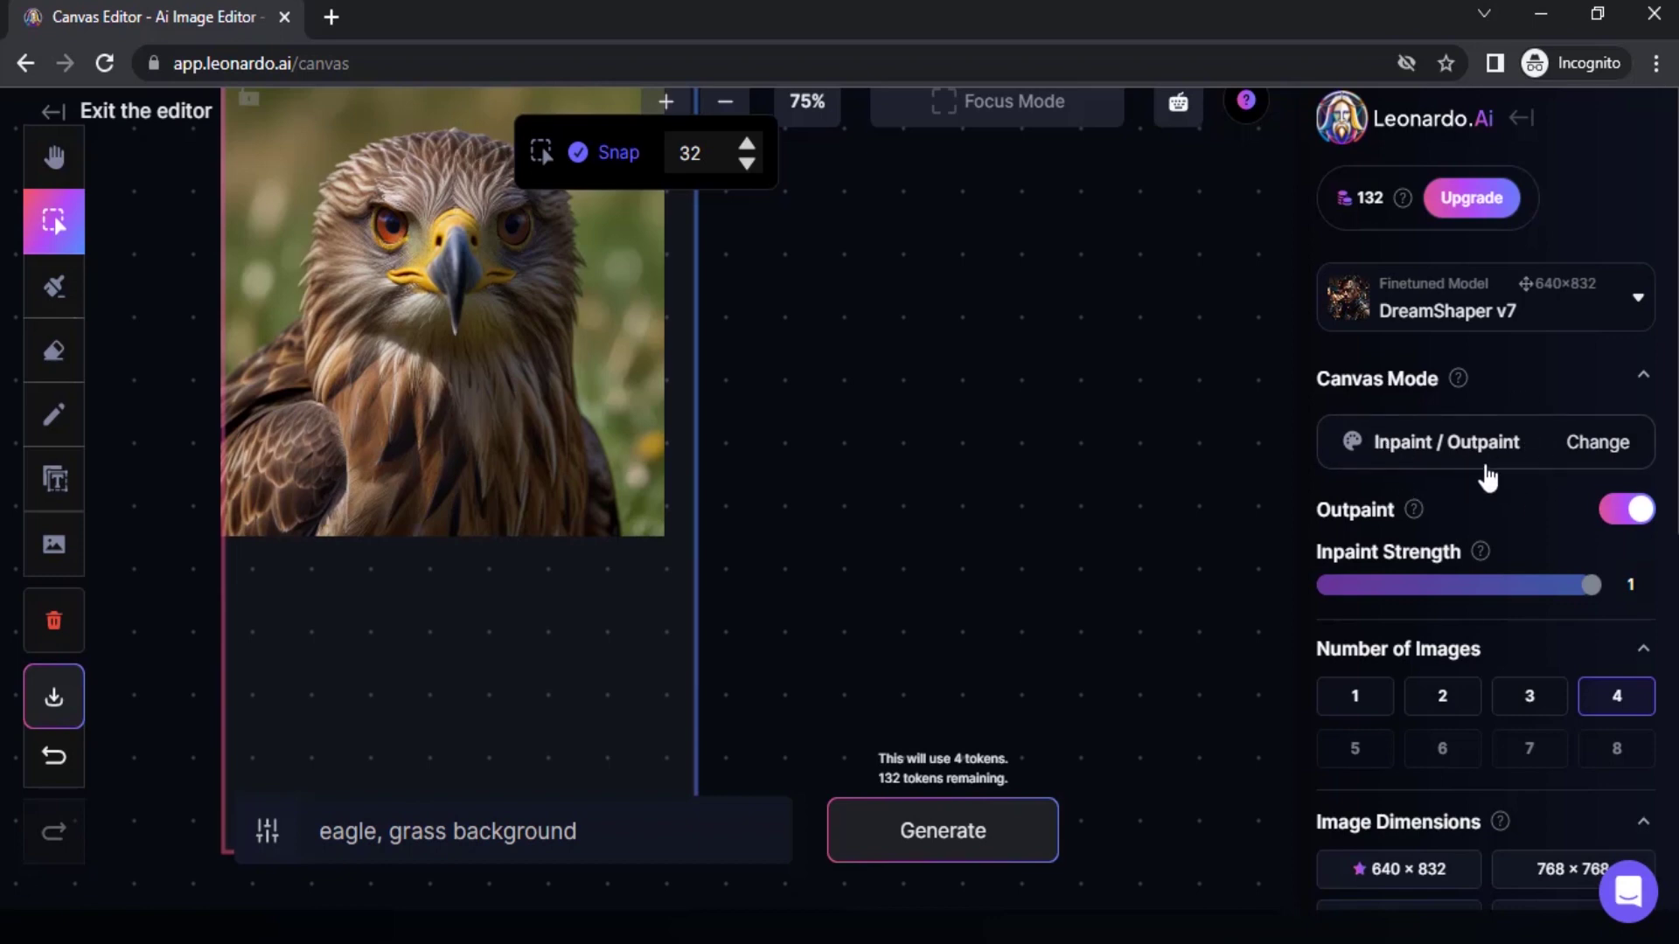
Generate four tall eagle-in-grass variants, browse them, and accept variant 3 of 4
click(1004, 840)
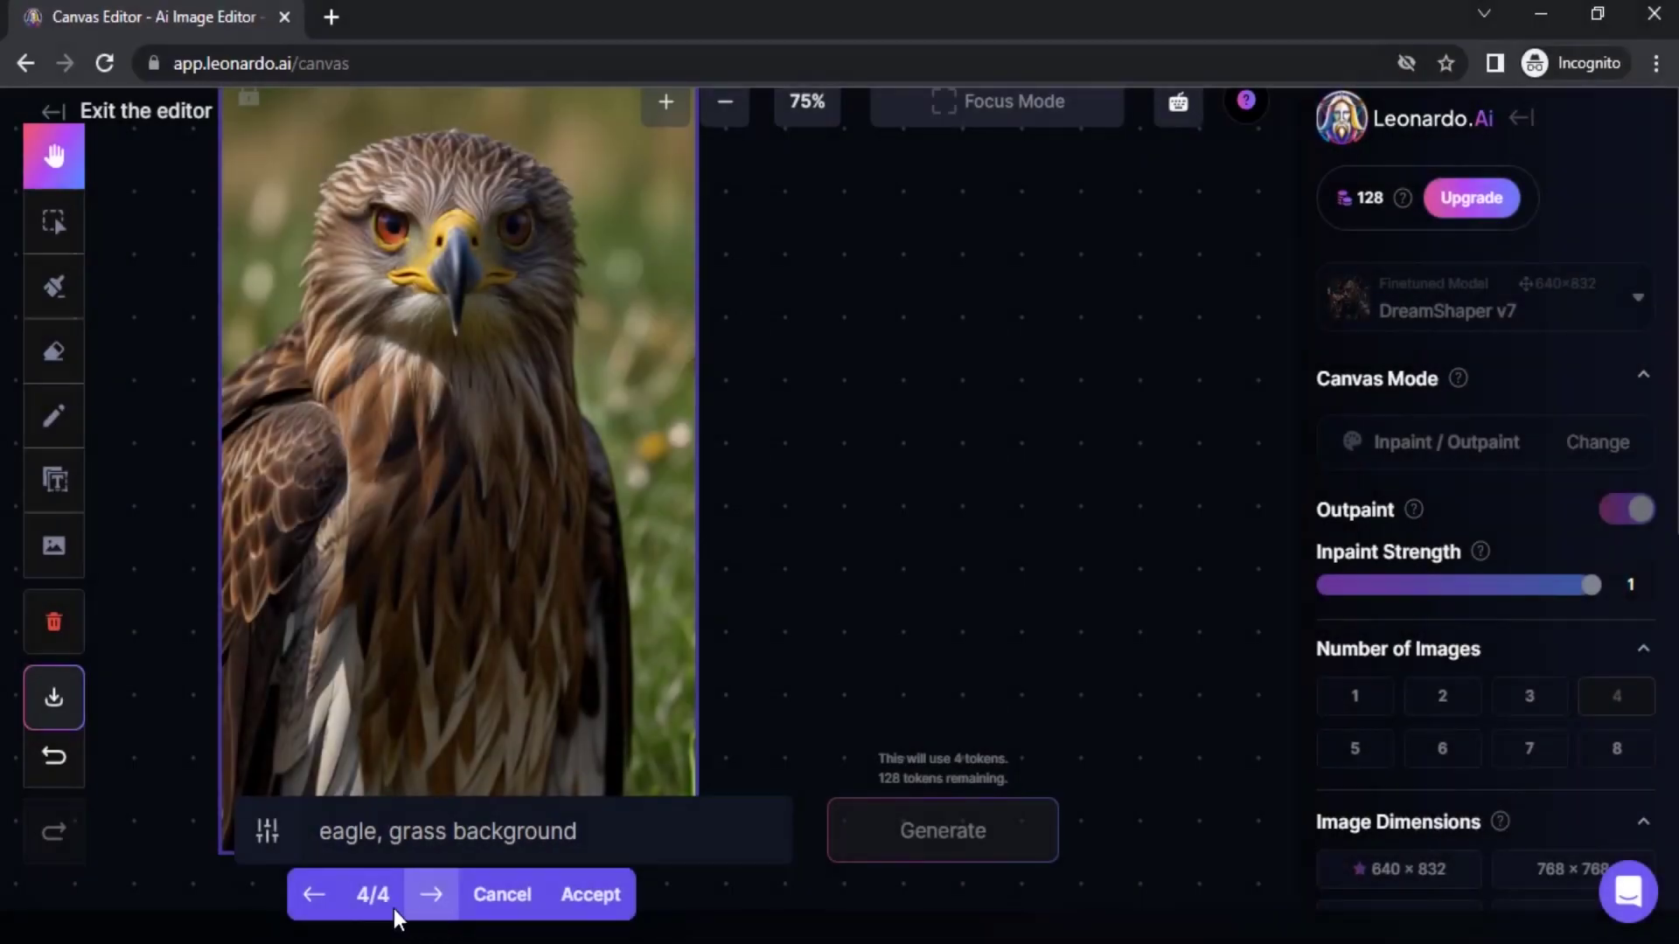
click(314, 901)
click(315, 900)
click(315, 901)
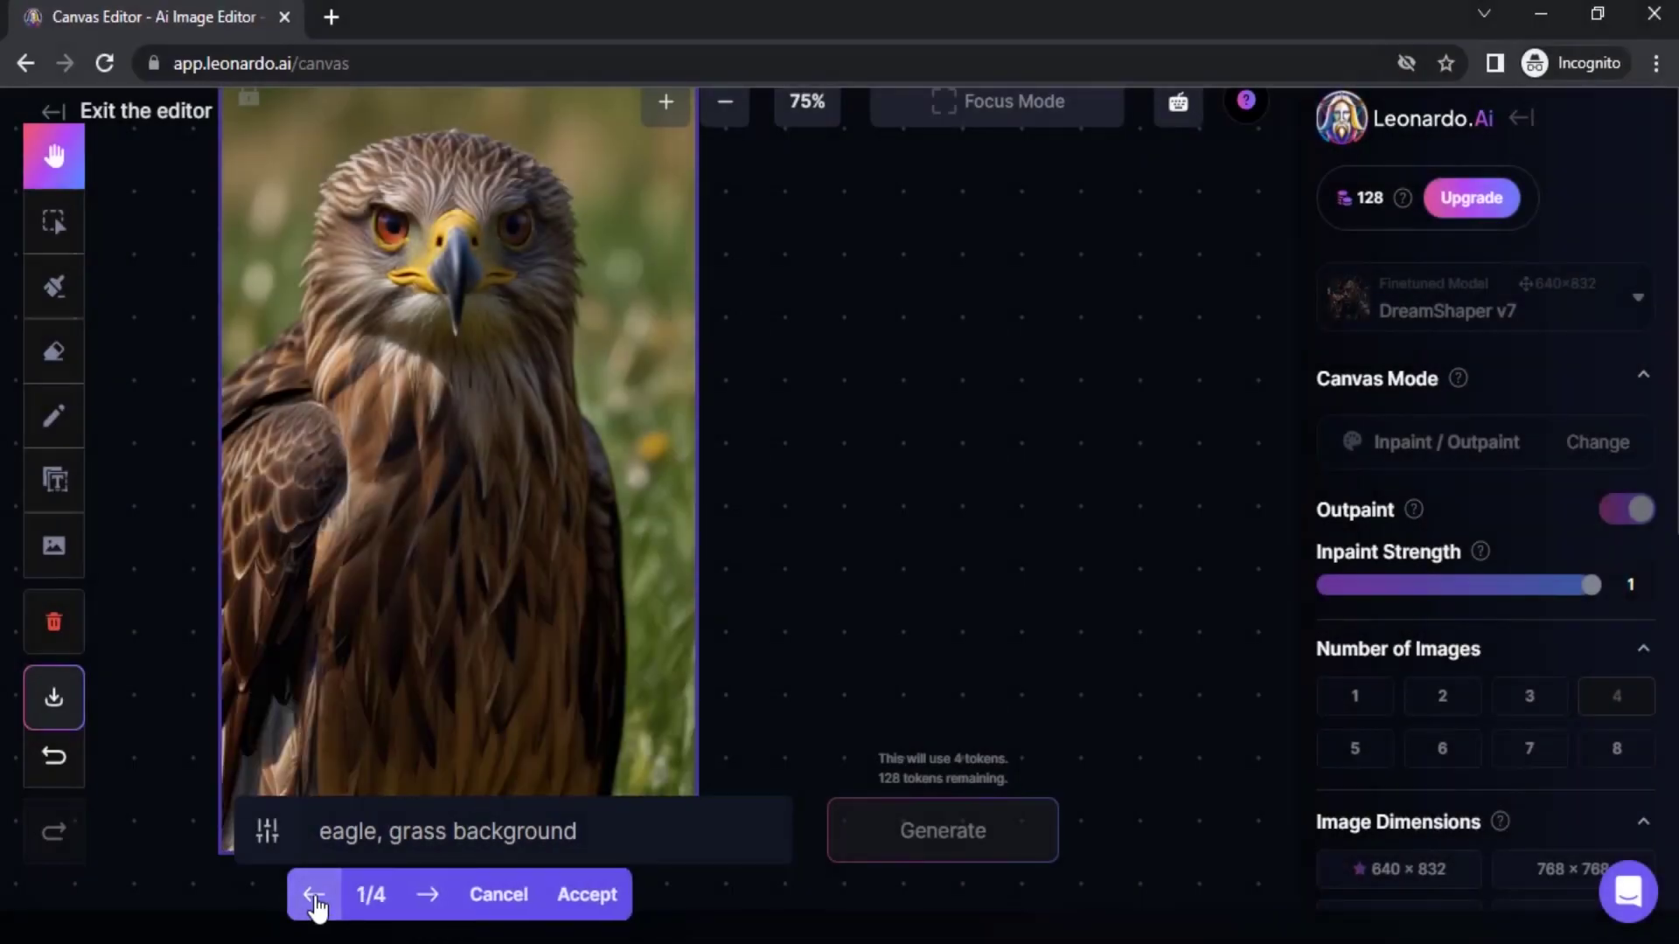
click(429, 896)
click(429, 896)
click(431, 898)
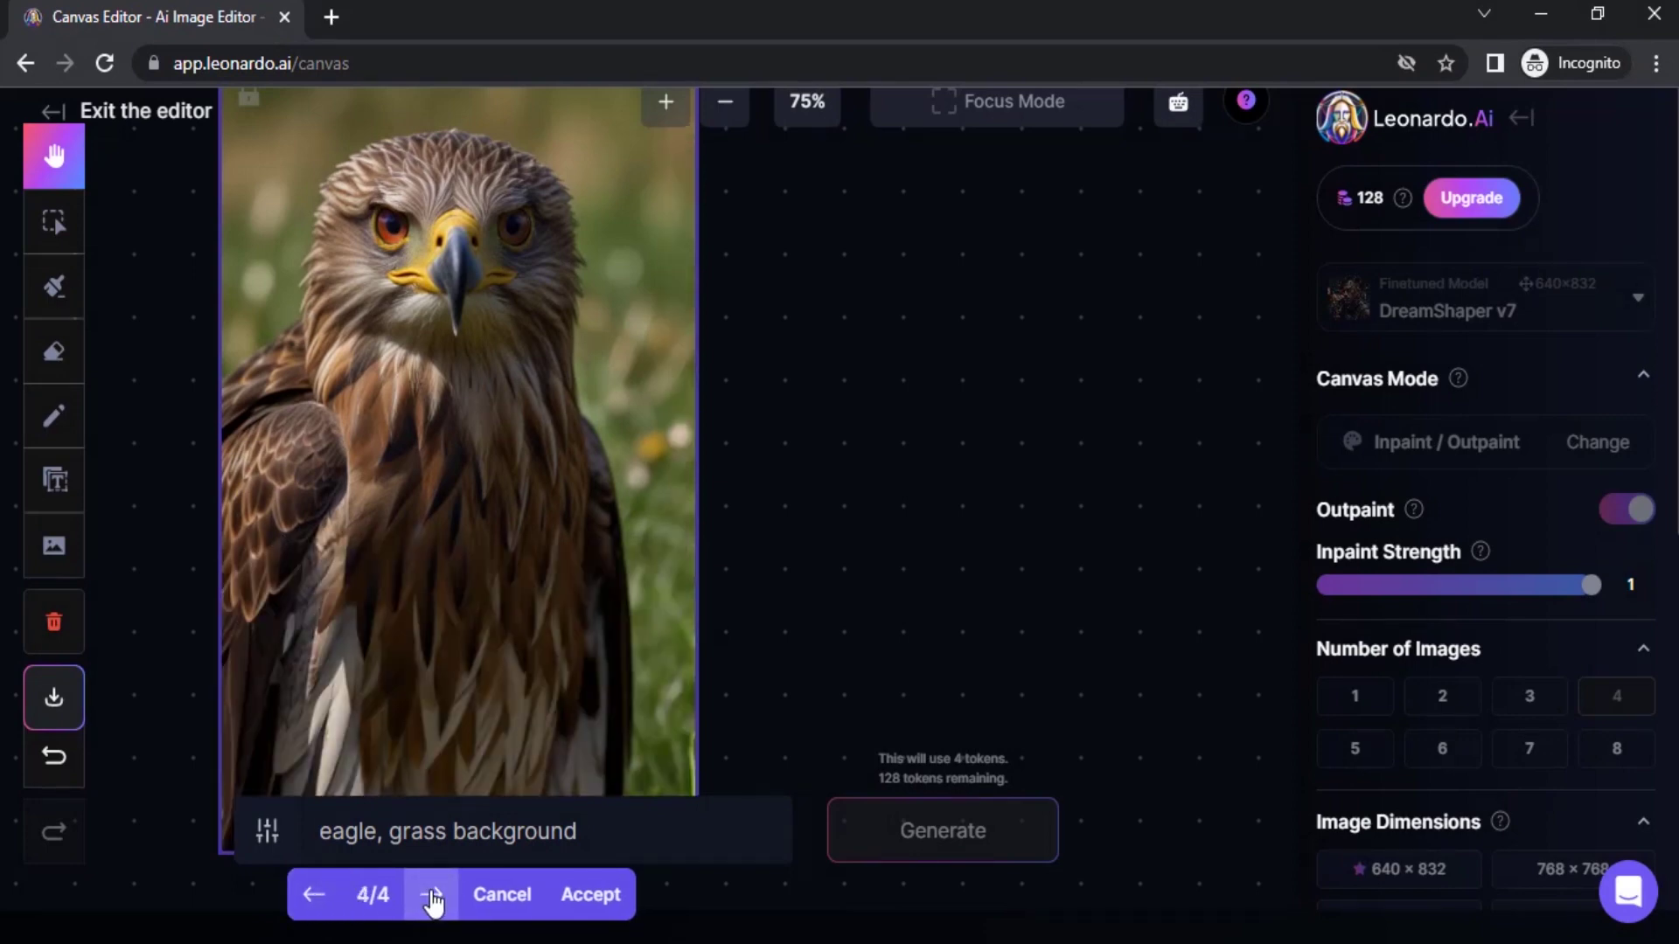
click(314, 894)
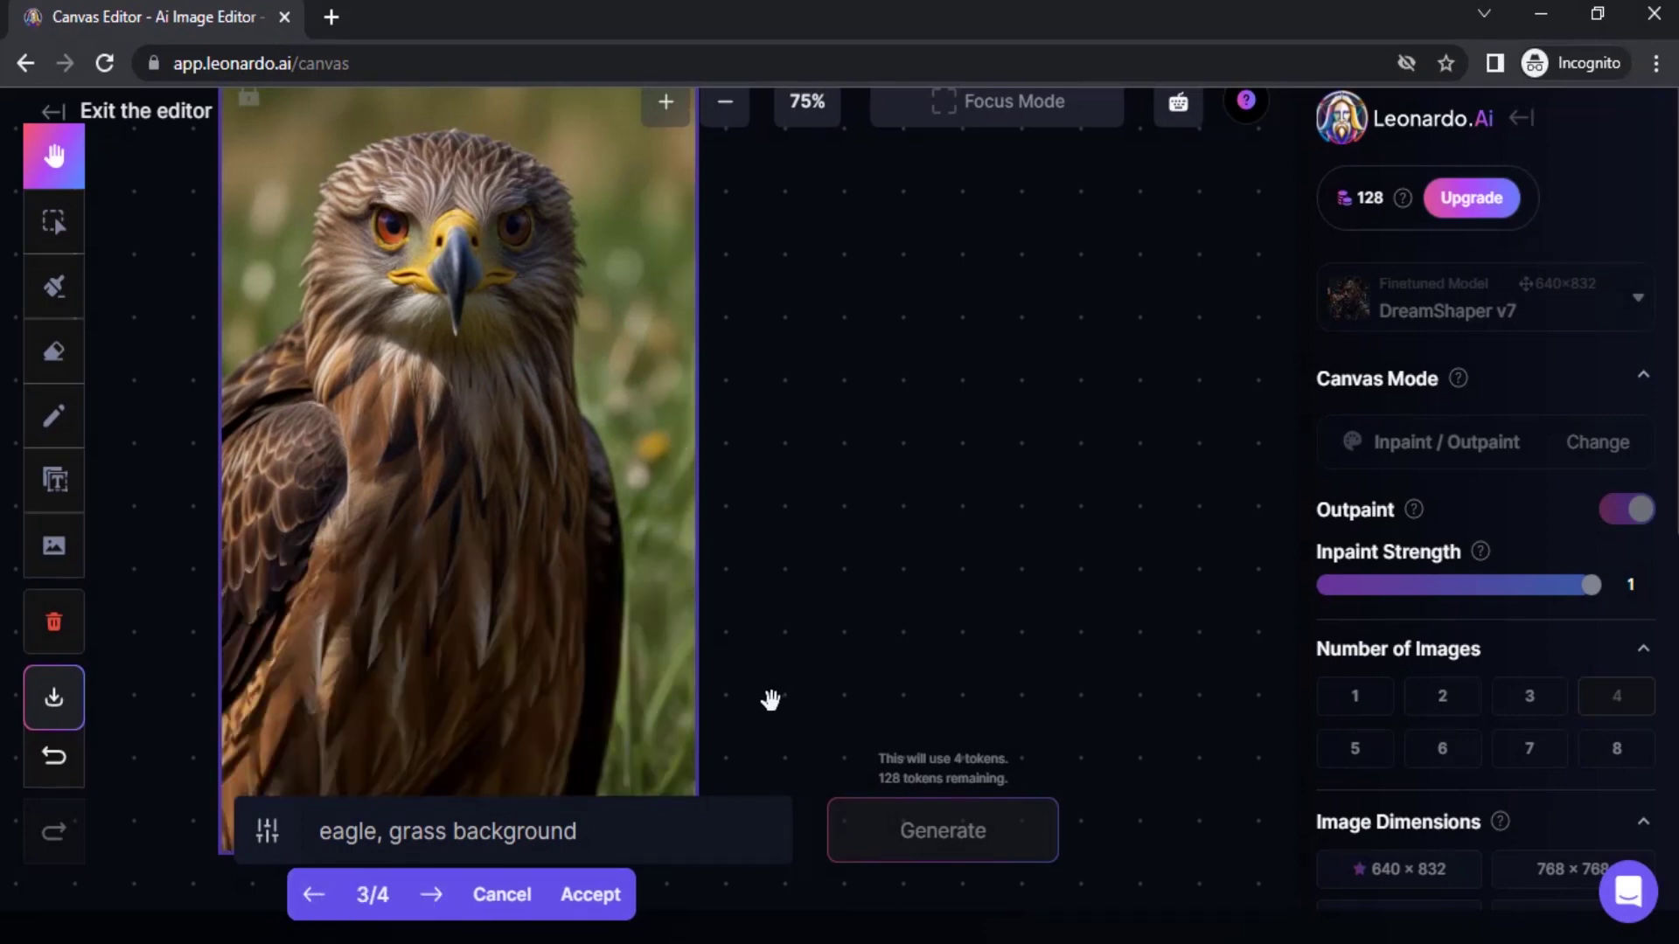
click(612, 892)
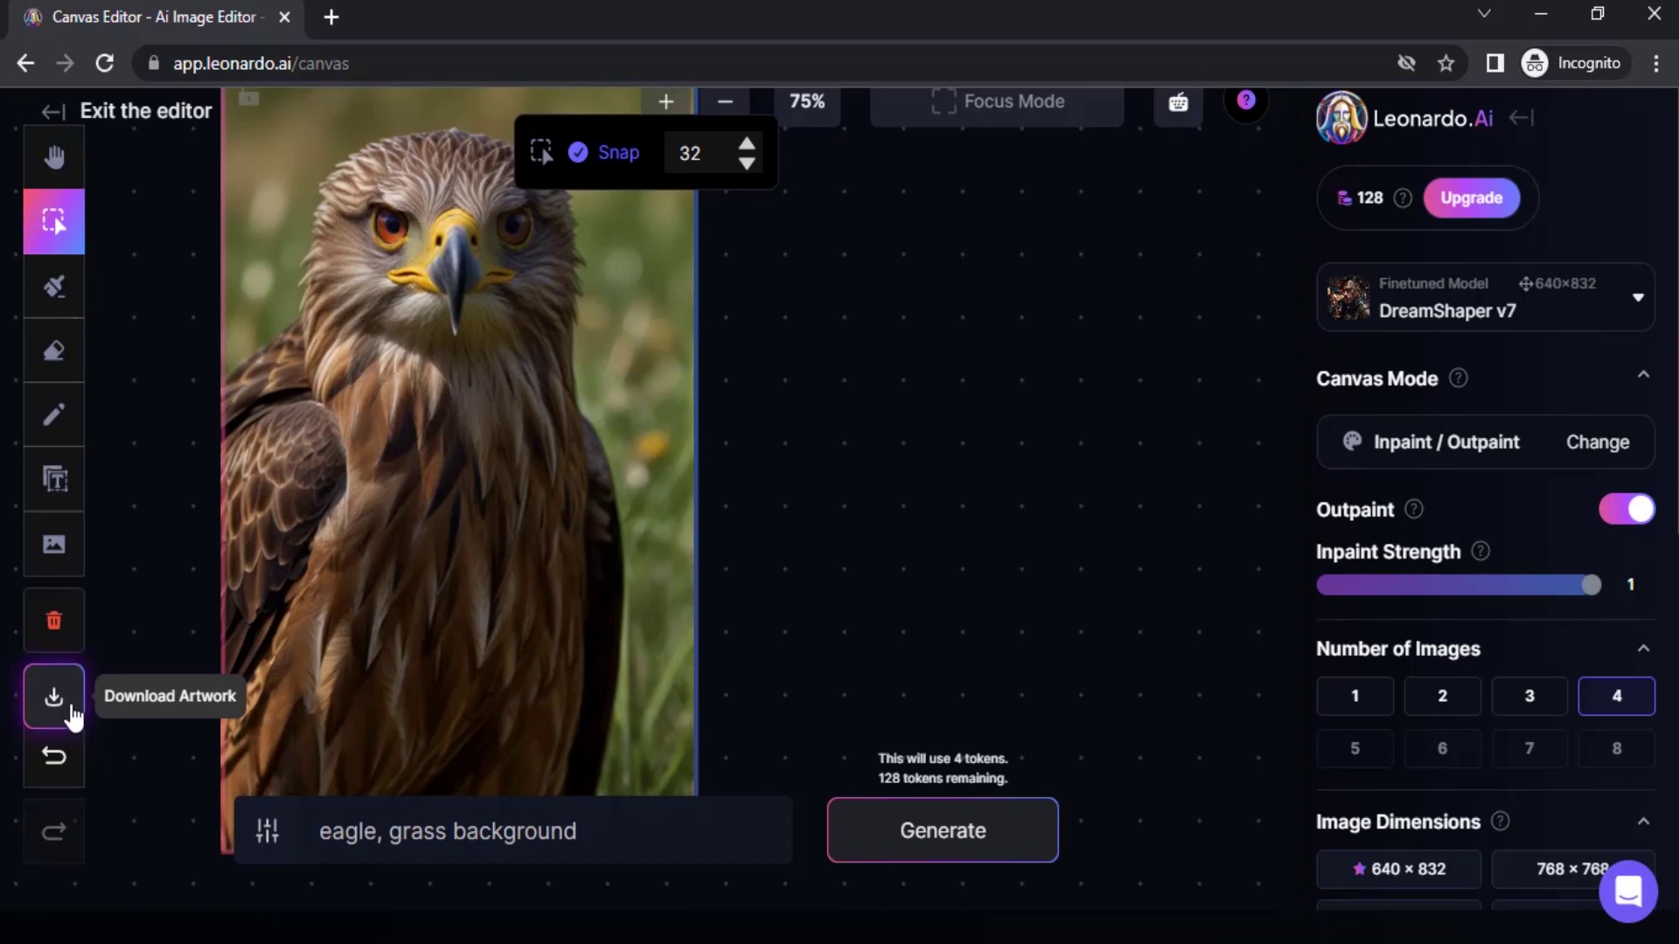
Delete the leftover square eagle and fit the tall eagle into the generation frame
scroll(524, 517, up, 1)
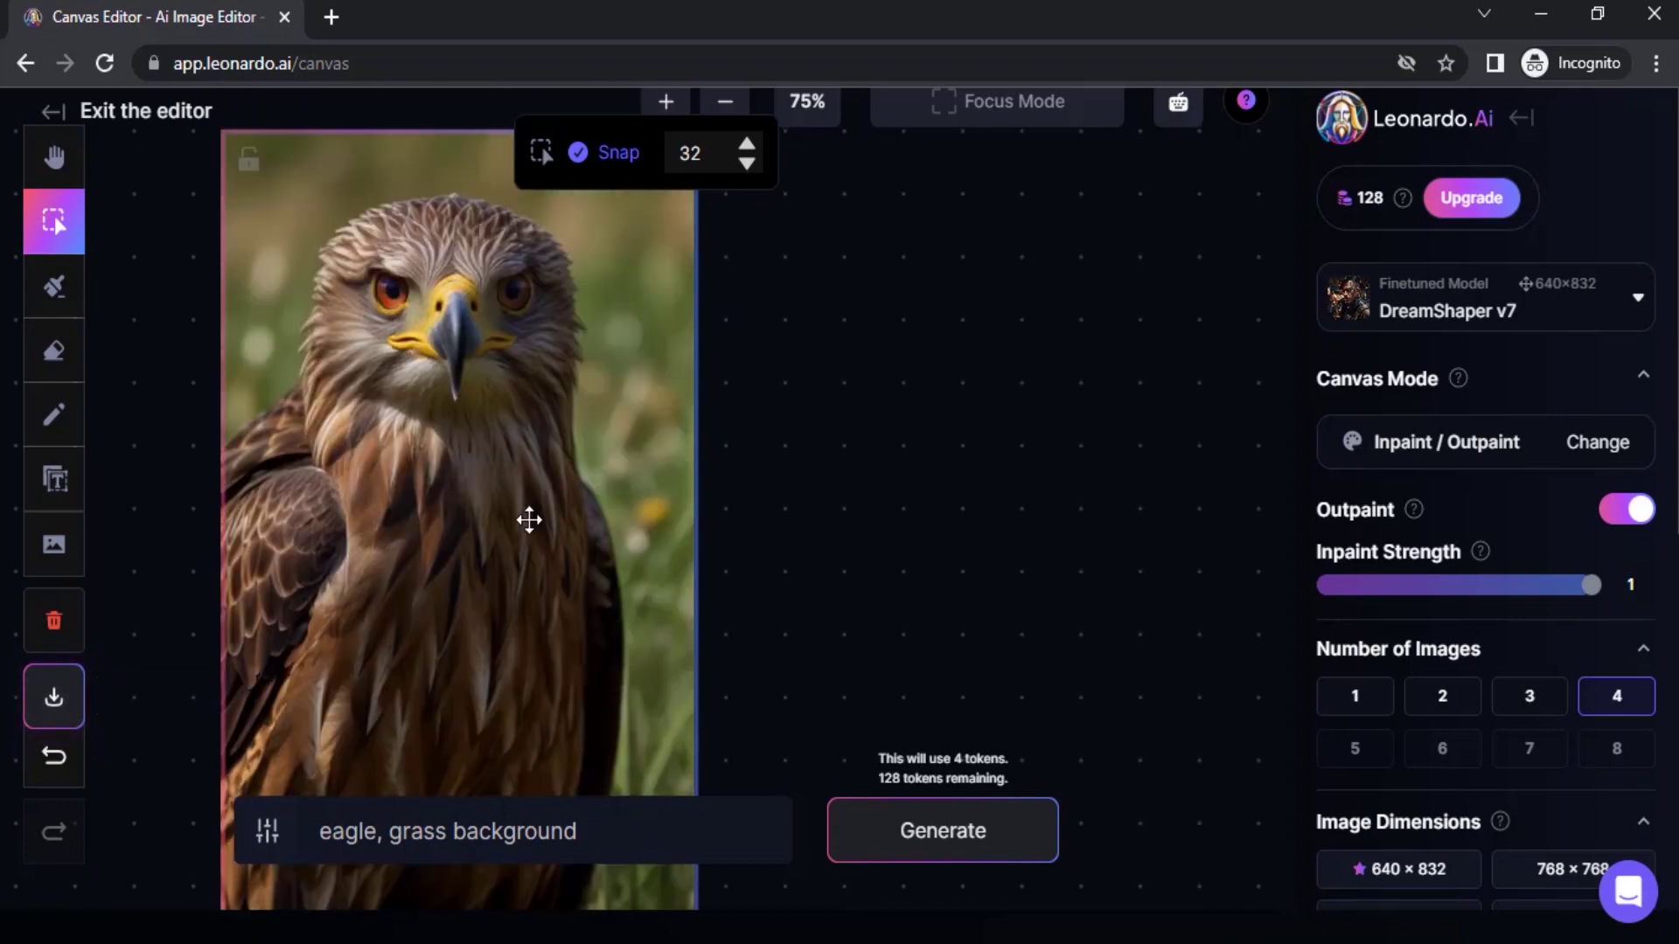
drag(510, 488, 825, 495)
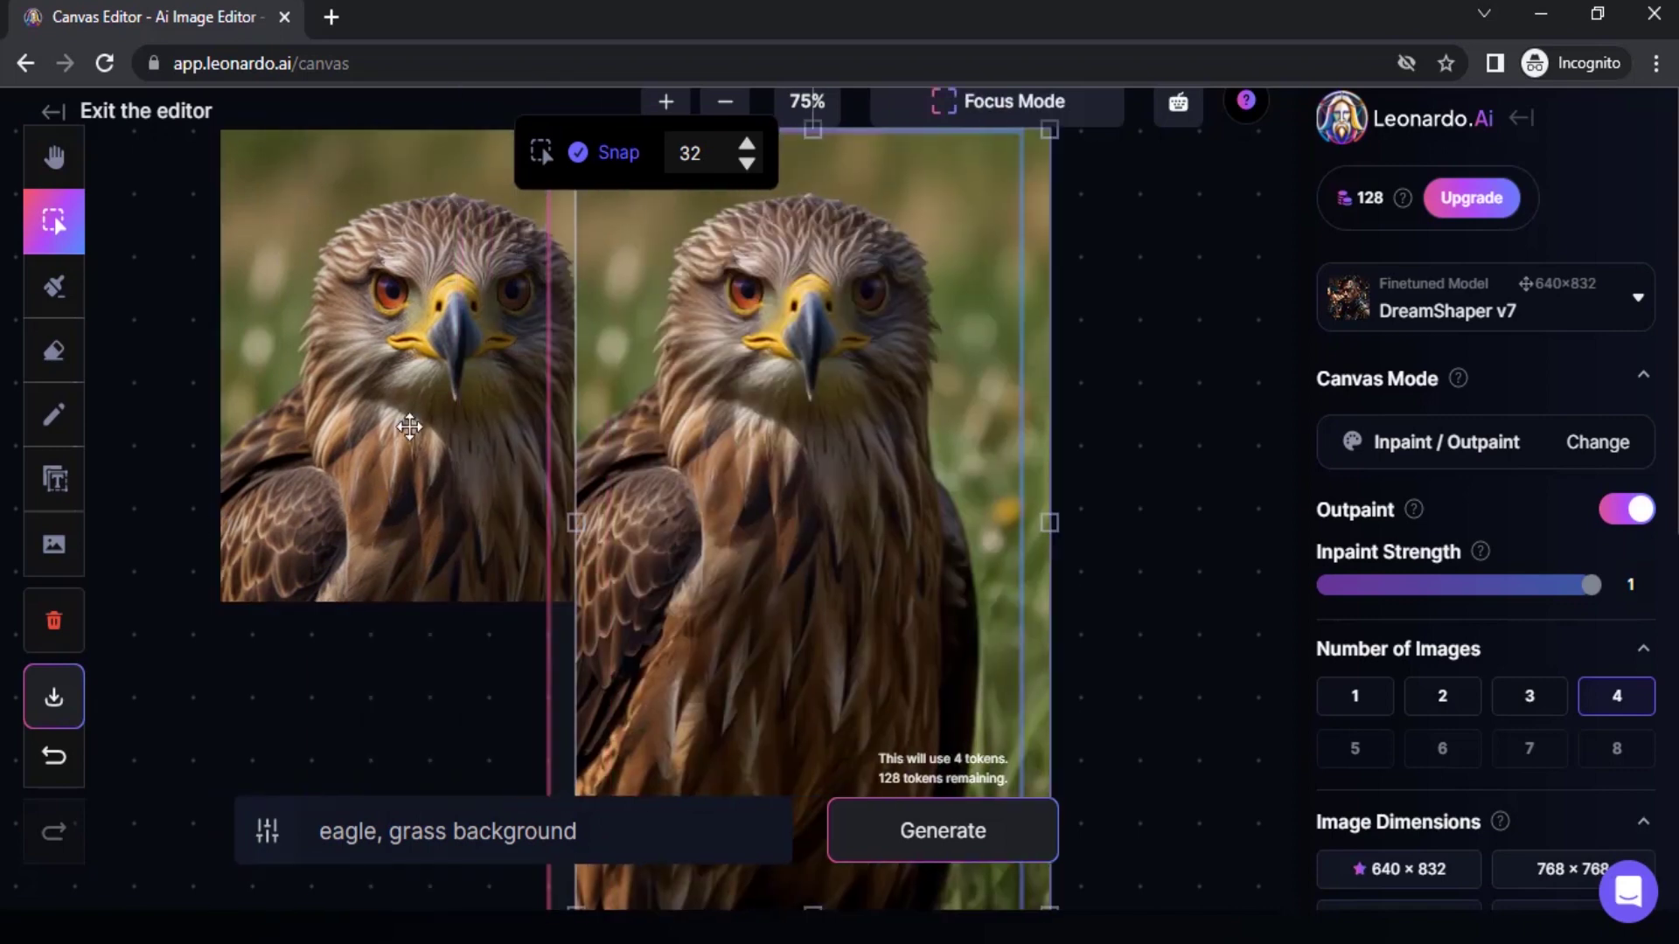
click(410, 426)
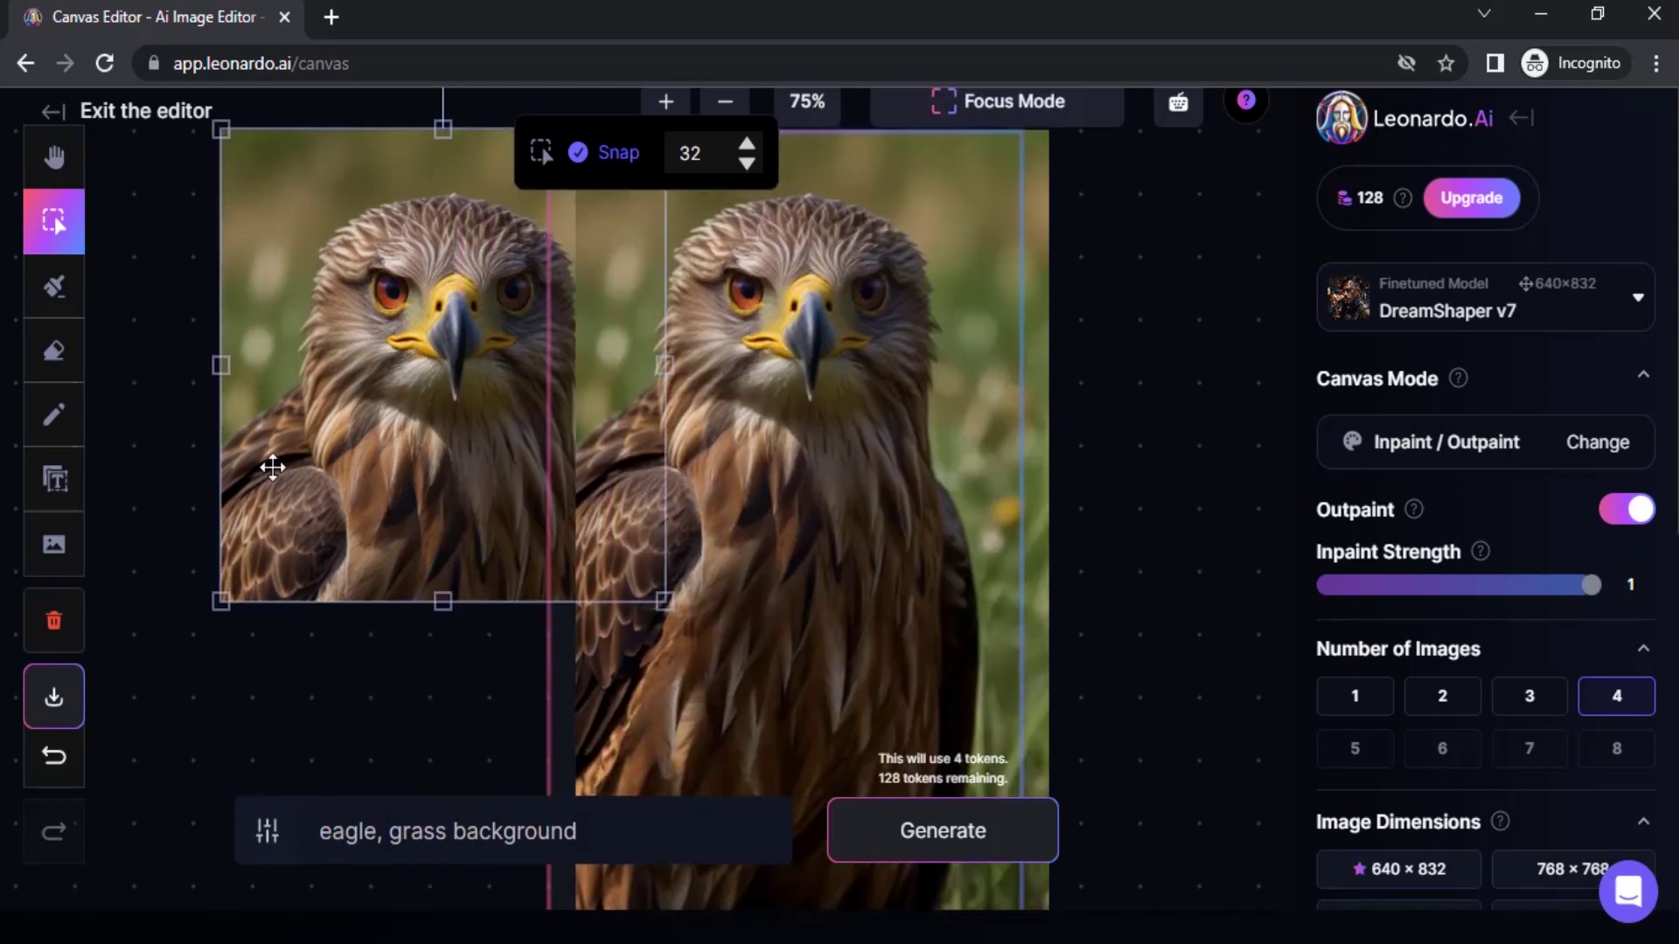
key(Delete)
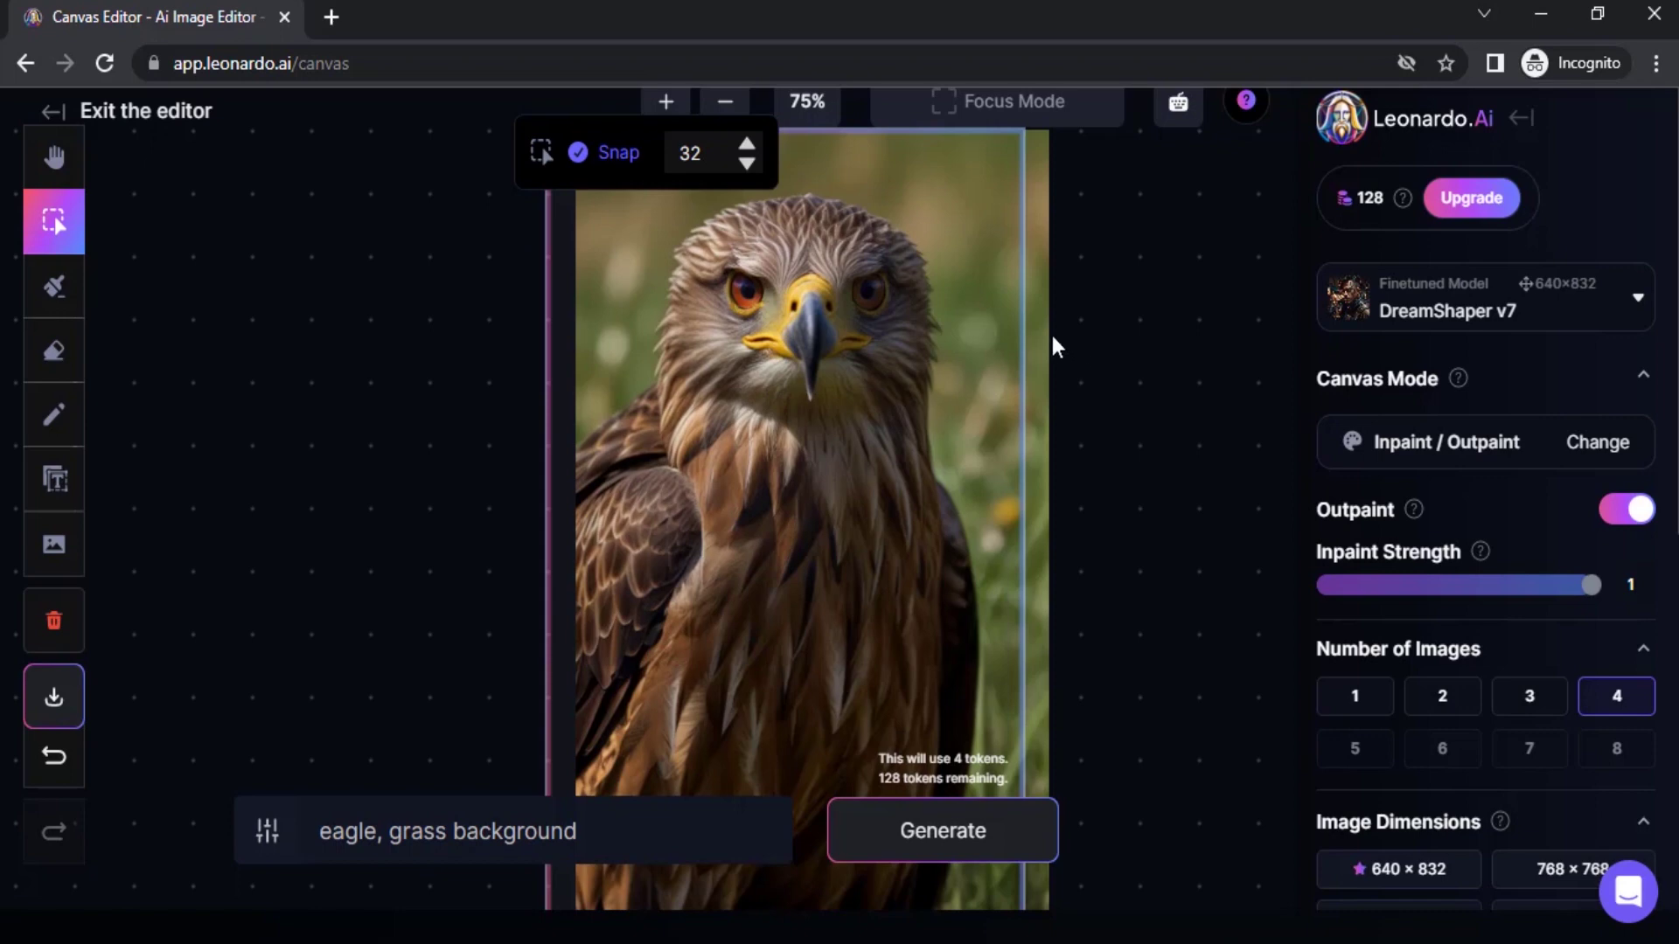
drag(1016, 345, 1001, 344)
drag(941, 418, 938, 445)
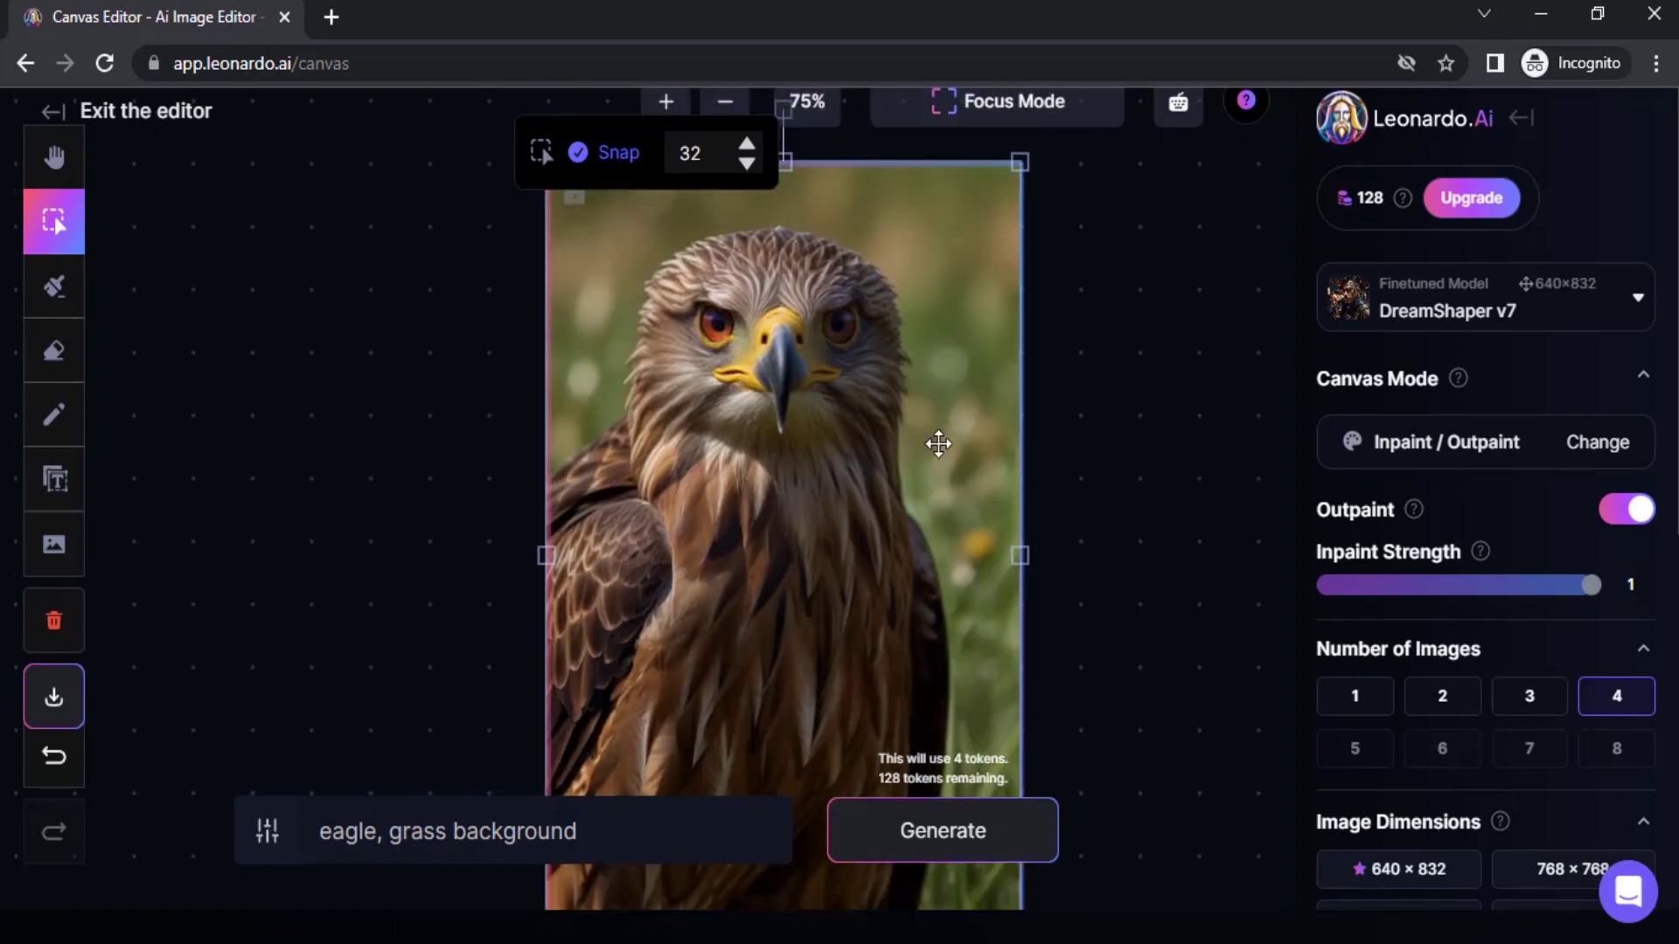
Download the tall eagle as artwork (1).png (512 × 800) and check it in a browser tab
click(53, 697)
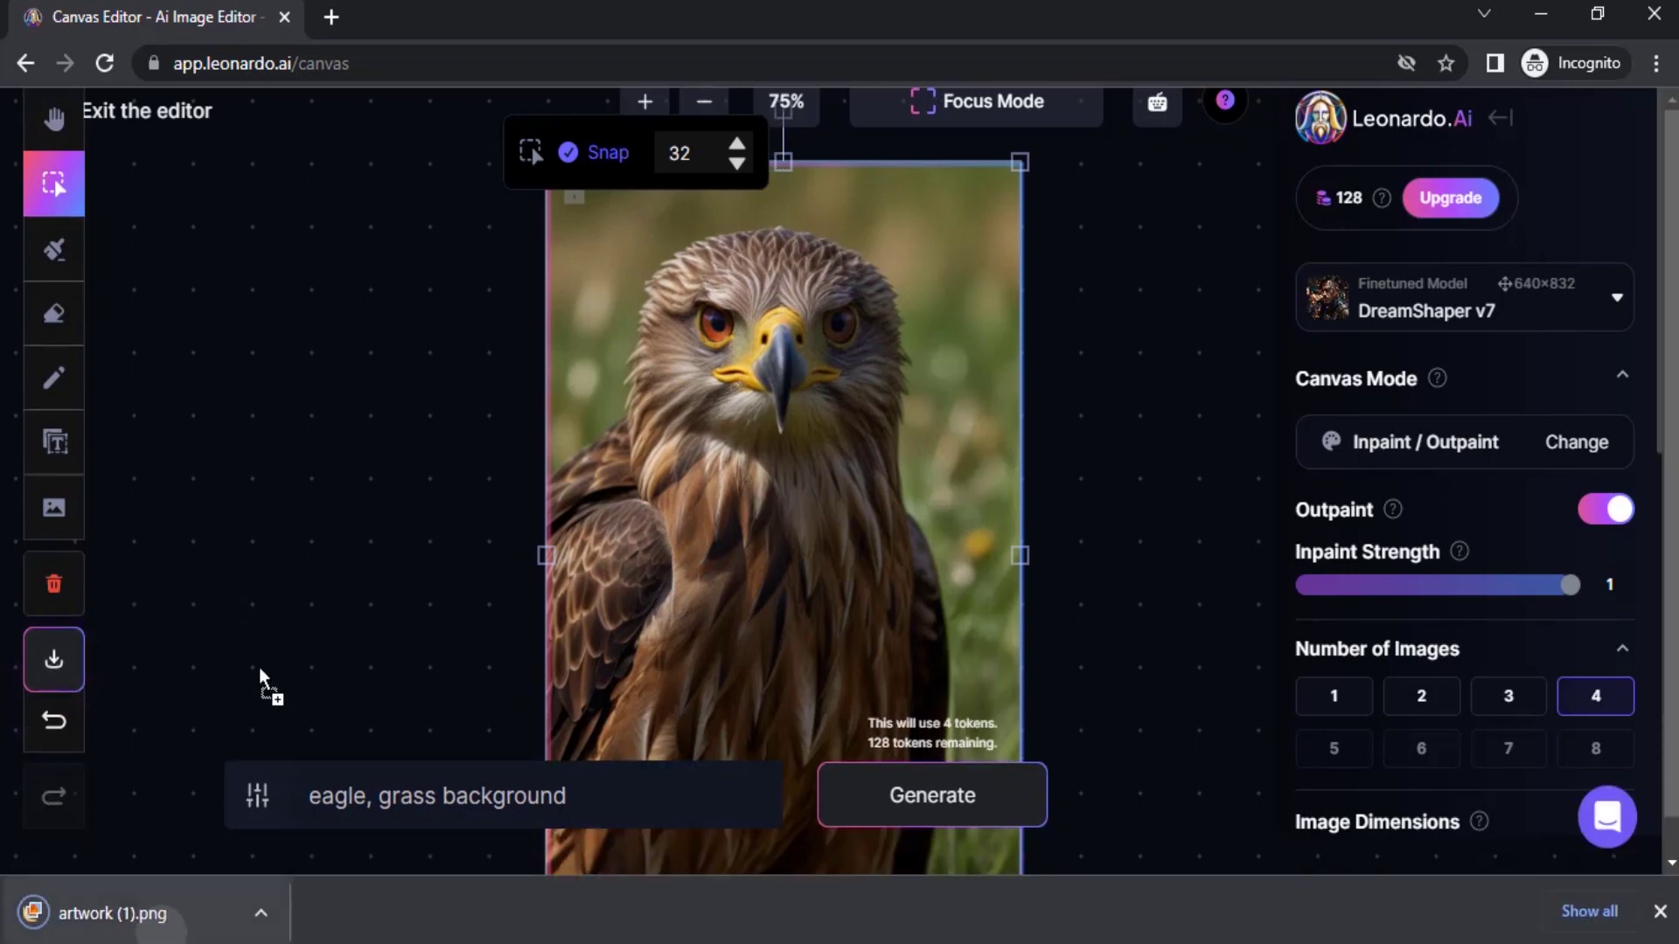
click(112, 913)
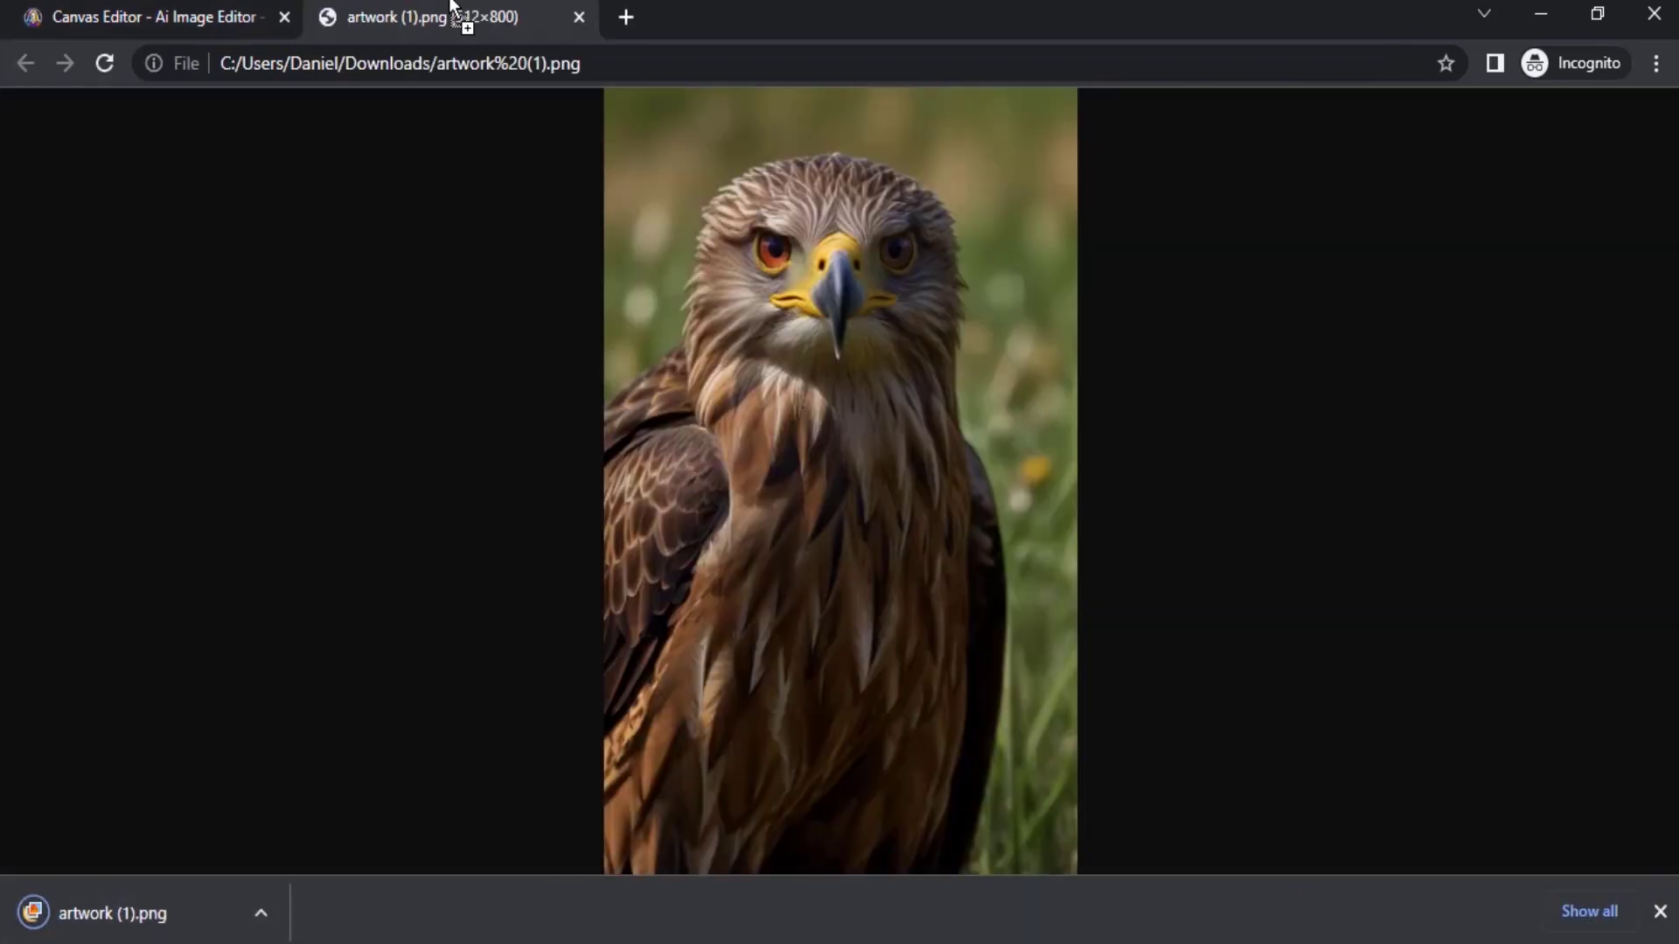
click(579, 18)
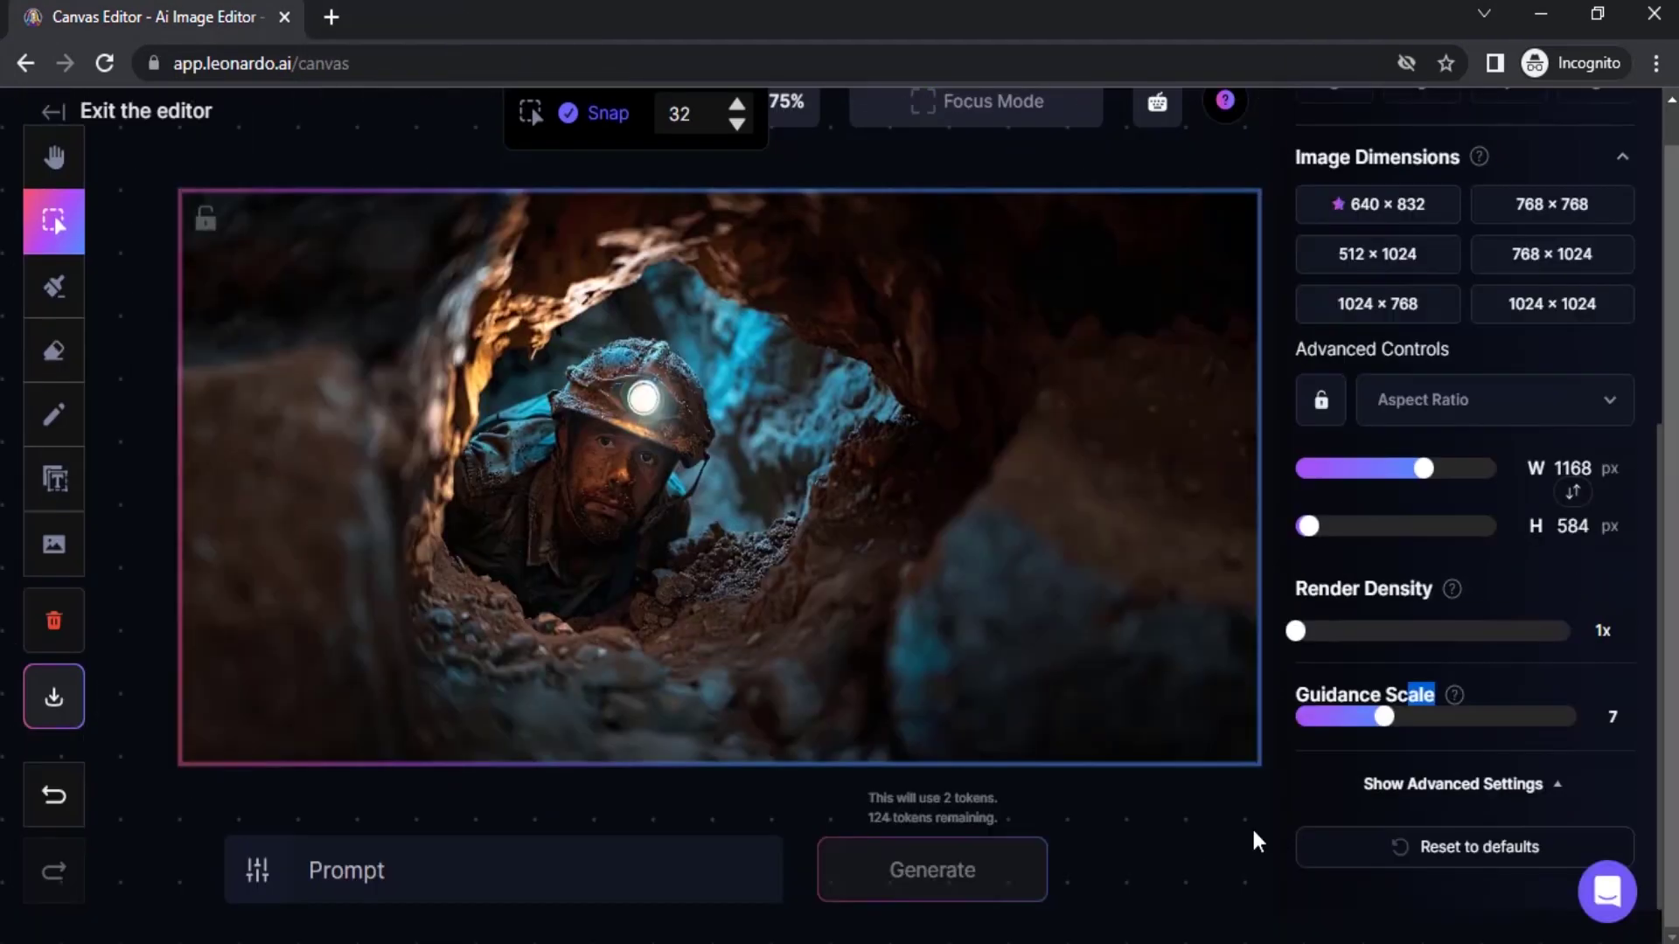